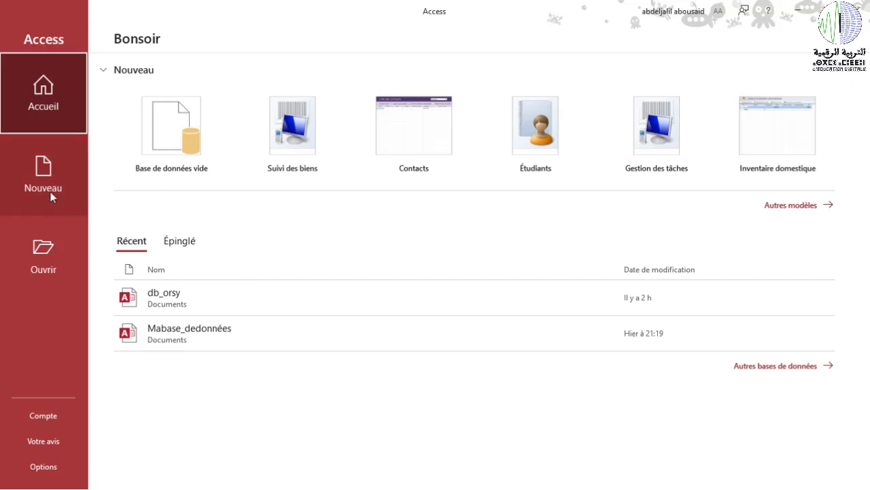
Create a blank database named inforsy_db
{"action": "left_click", "coordinate": [53, 193]}
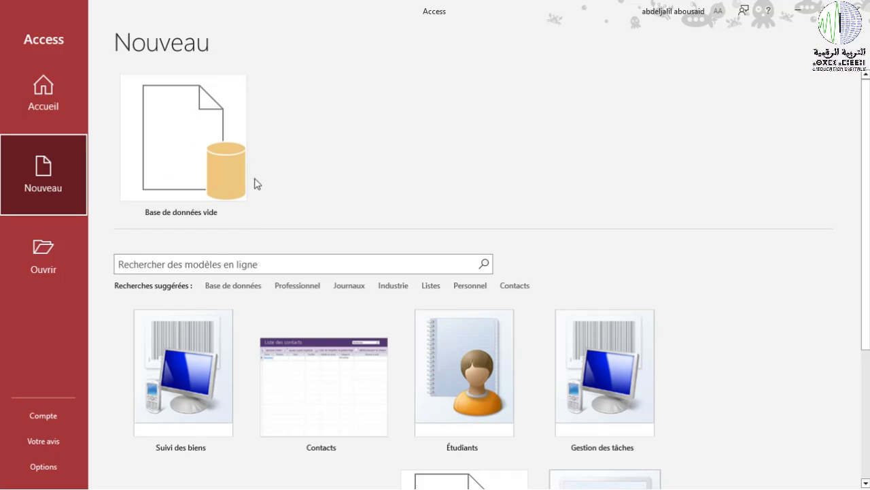
{"action": "left_click", "coordinate": [185, 157]}
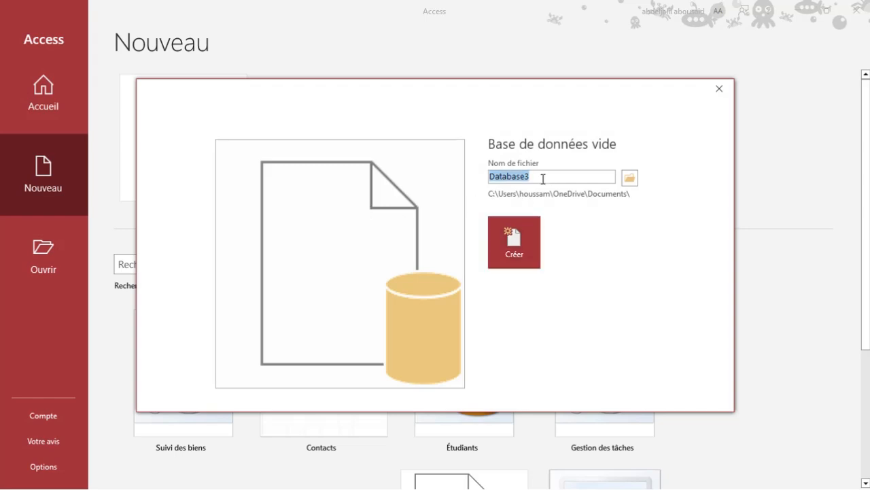
{"action": "key", "text": "BackSpace"}
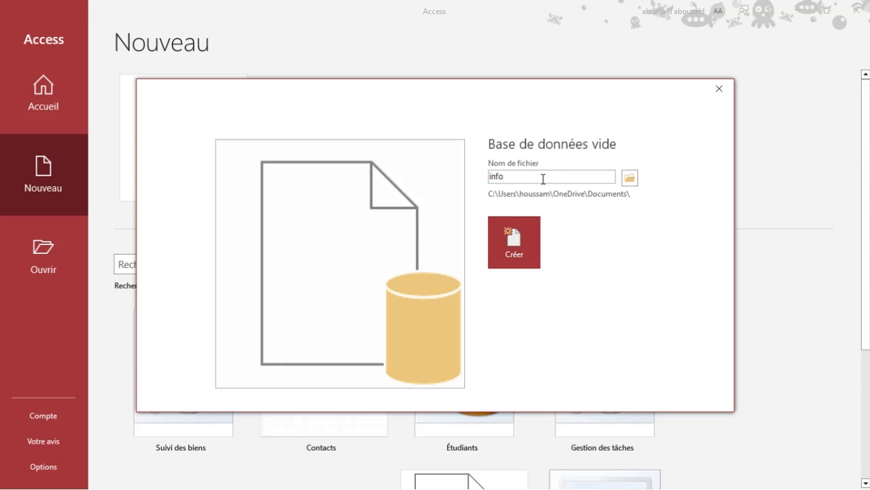
{"action": "type", "text": "inforsy_"}
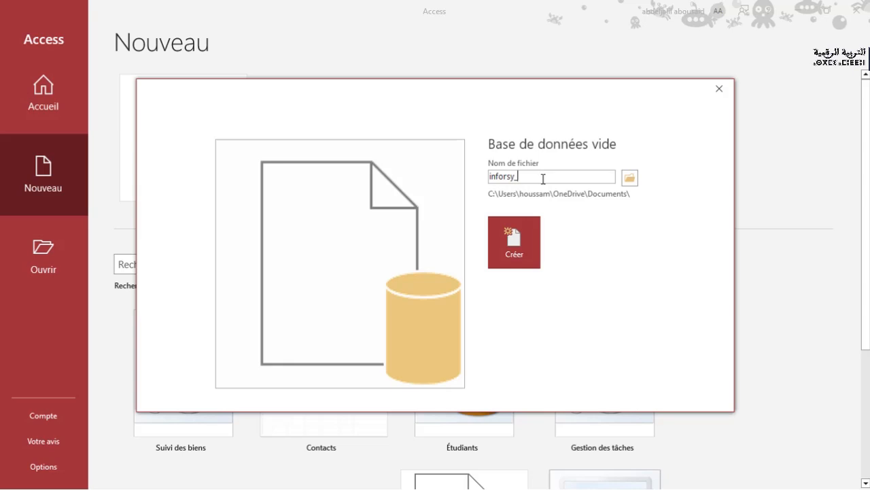
{"action": "type", "text": "db"}
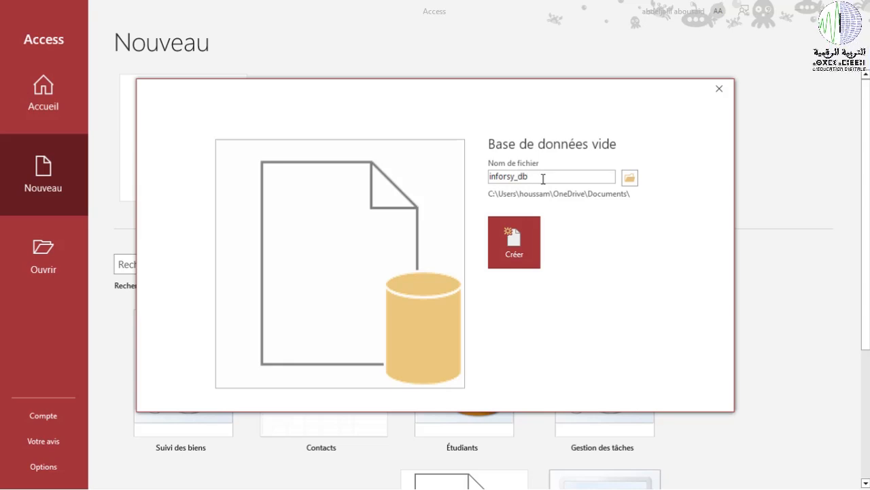
{"action": "left_click", "coordinate": [514, 241]}
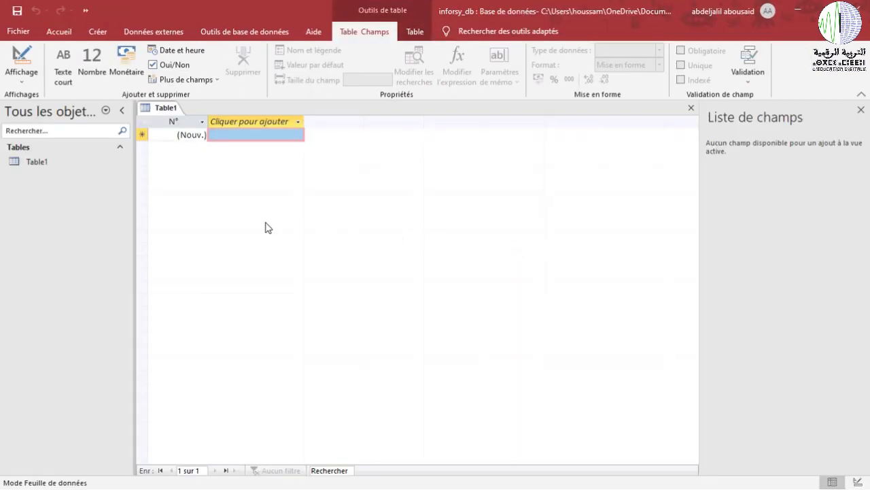
Check the table model on the PowerPoint slide "Mise en application du modèle", and return to the Access database
{"action": "left_click", "coordinate": [40, 169]}
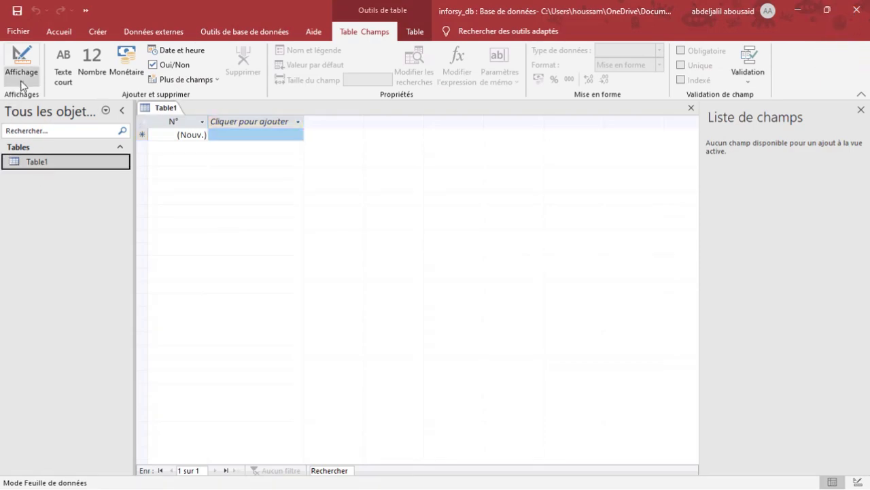
{"action": "left_click", "coordinate": [800, 9]}
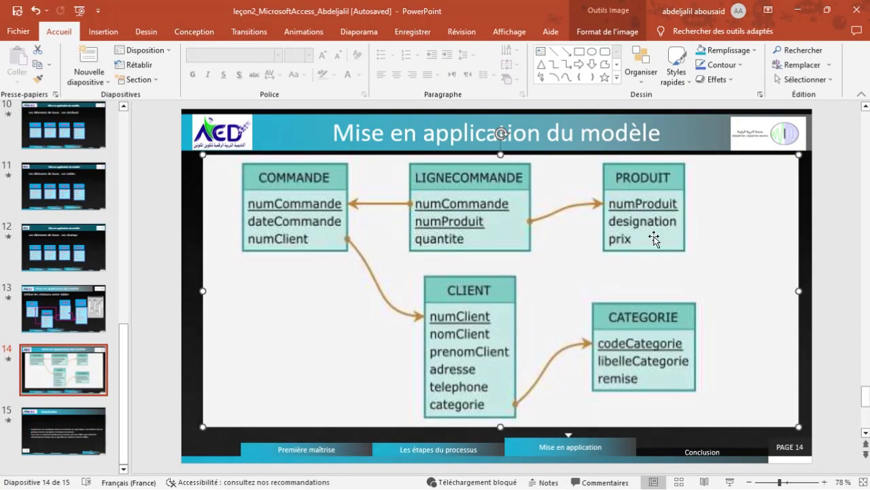
{"action": "left_click", "coordinate": [800, 11]}
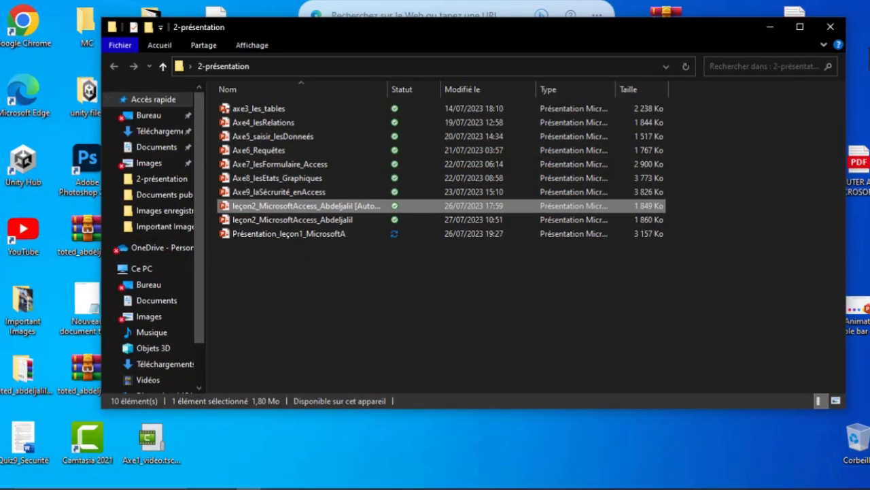
{"action": "left_click", "coordinate": [400, 468]}
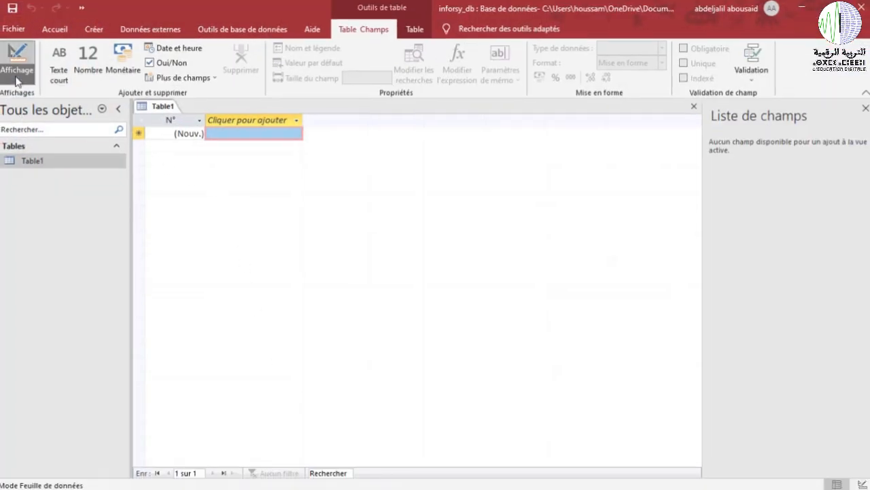
Switch Table1 to design view, saving it under the name catégories
{"action": "left_click", "coordinate": [17, 81]}
{"action": "left_click", "coordinate": [43, 131]}
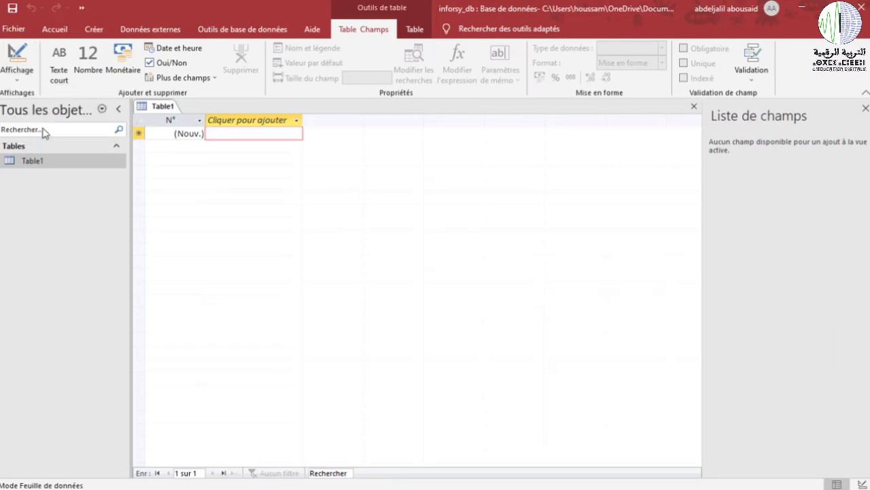
{"action": "left_click", "coordinate": [399, 174]}
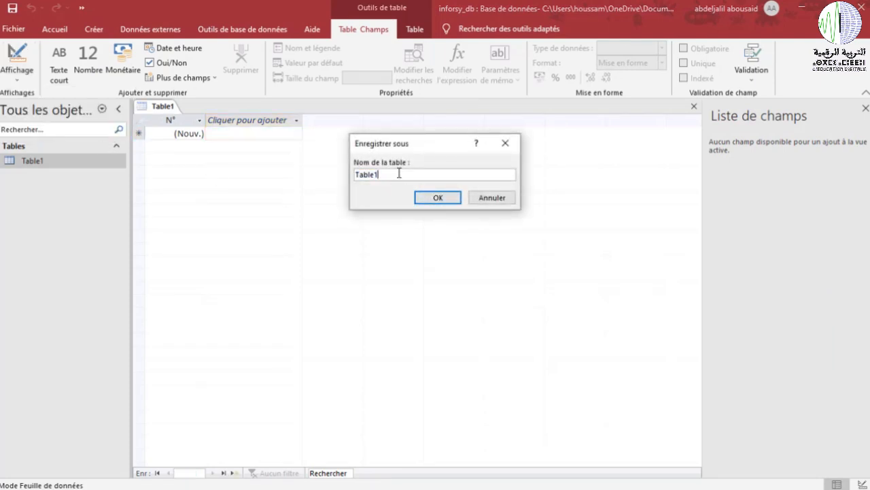
{"action": "key", "text": "BackSpace"}
{"action": "key", "text": "BackSpace"}
{"action": "key", "text": "BackSpace"}
{"action": "type", "text": "catégorie"}
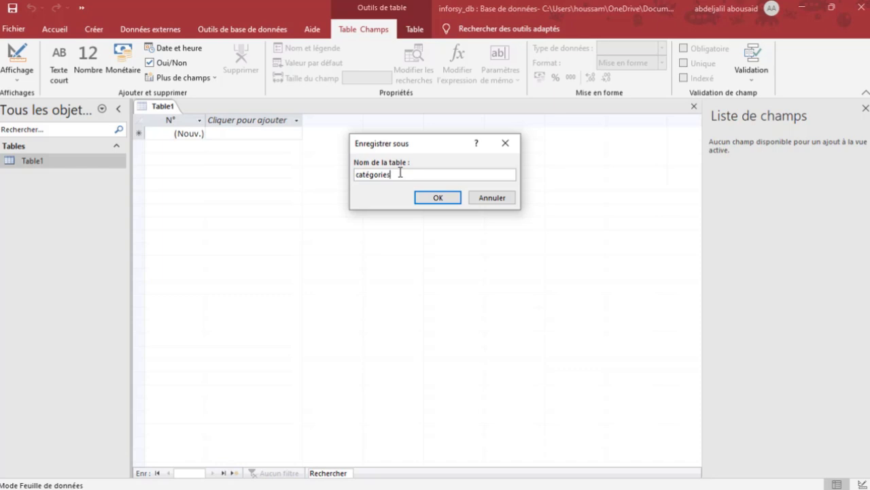
{"action": "type", "text": "s"}
{"action": "key", "text": "Return"}
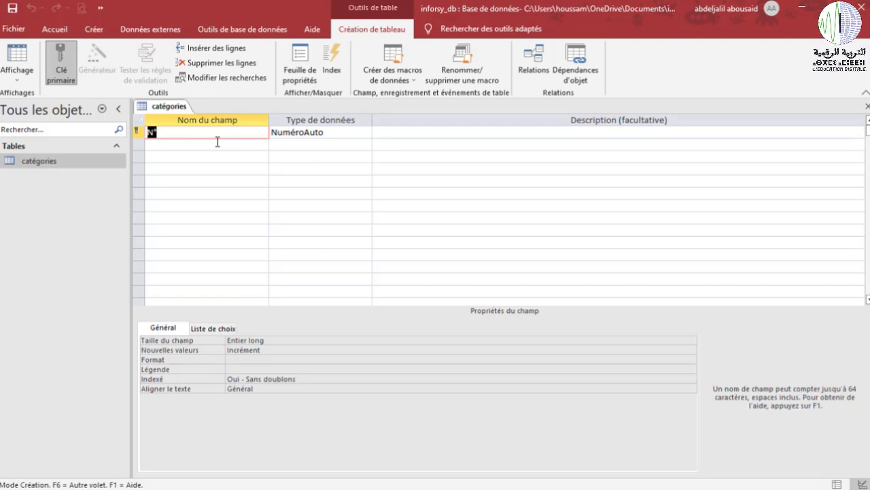
Add a nom_catégorie field of type Texte court below the N° field and set its size to 50
{"action": "left_click", "coordinate": [199, 149]}
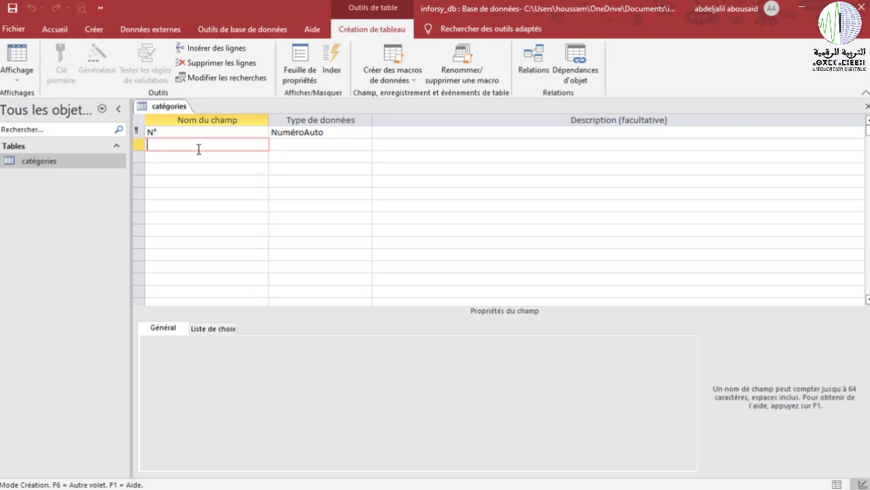
{"action": "type", "text": "no"}
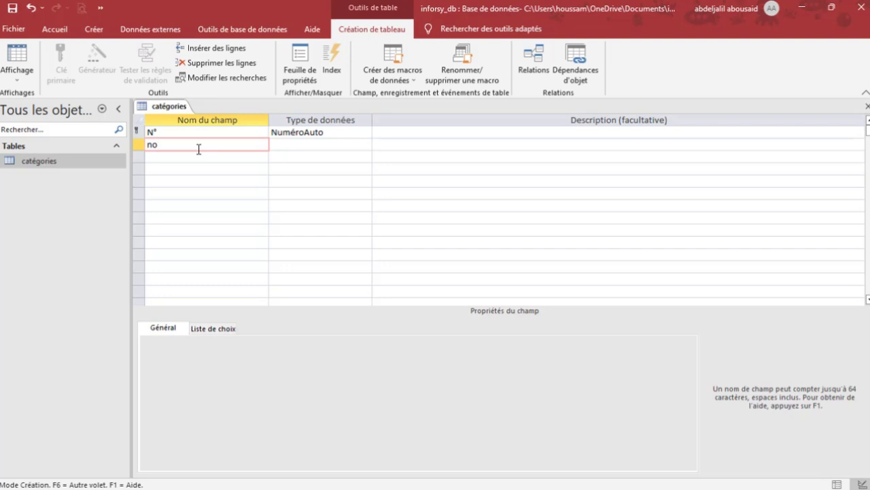
{"action": "type", "text": "m_catégorie"}
{"action": "left_click", "coordinate": [290, 147]}
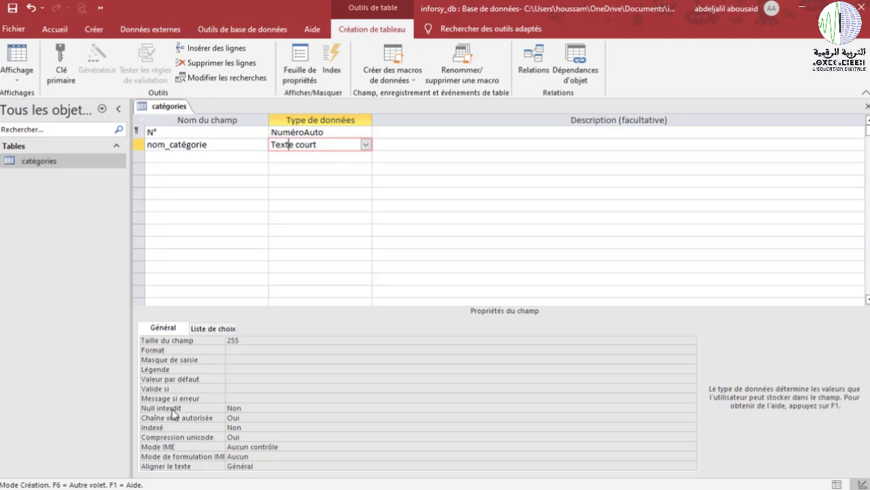
{"action": "left_click", "coordinate": [248, 341]}
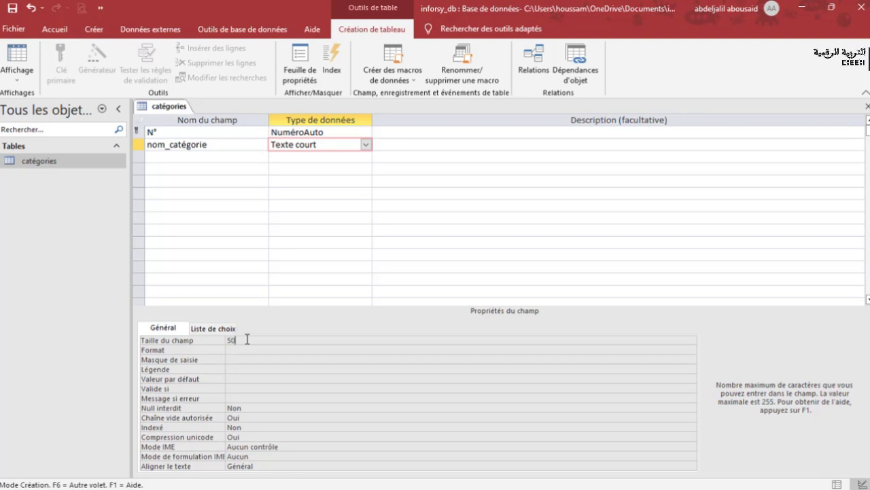
Add a remise field to the catégories table with the data type Numérique
{"action": "left_click", "coordinate": [193, 157]}
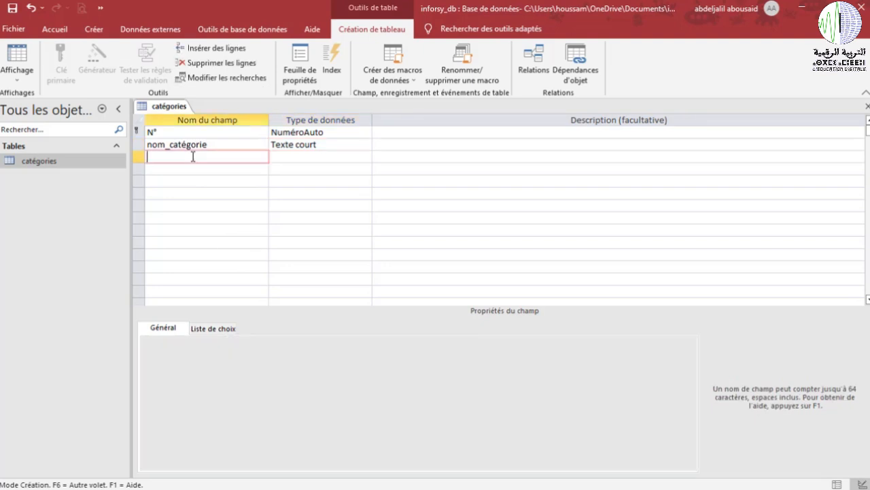
{"action": "type", "text": "remise"}
{"action": "left_click", "coordinate": [304, 156]}
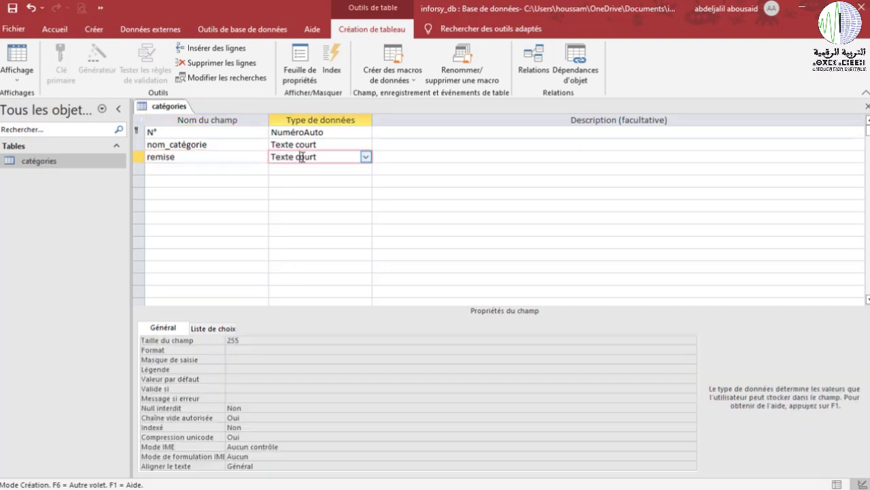
{"action": "left_click", "coordinate": [367, 158]}
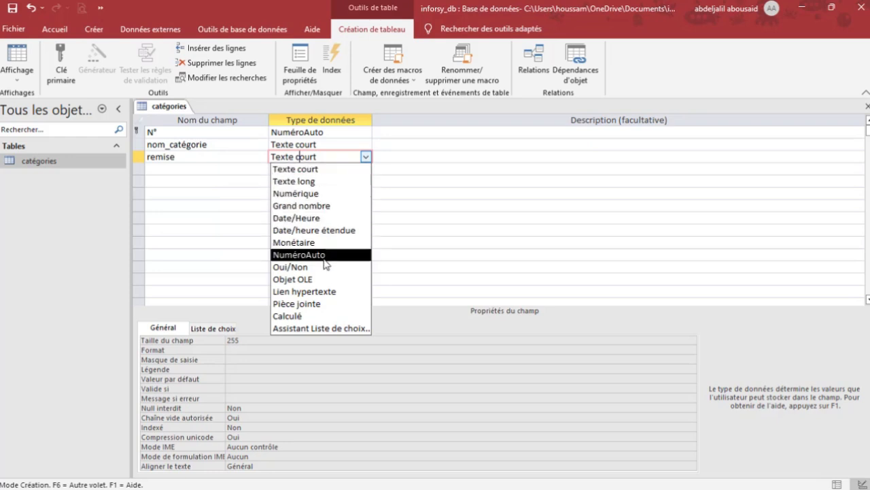
{"action": "left_click", "coordinate": [296, 194]}
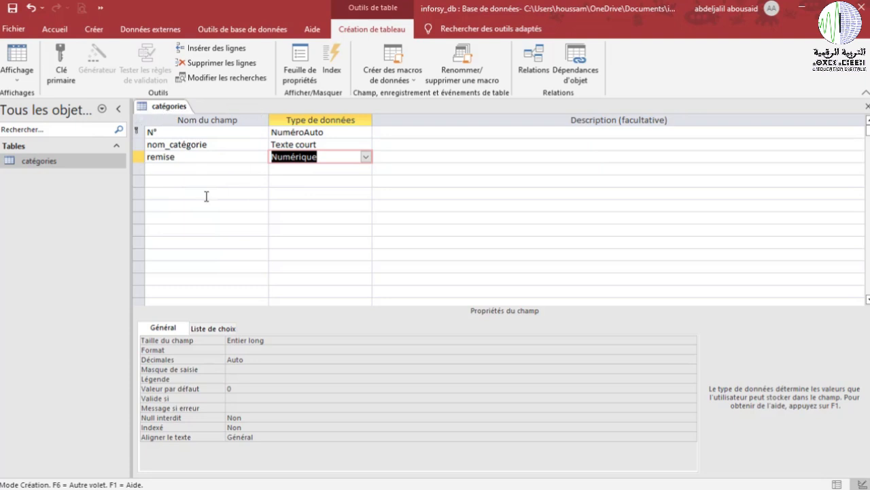
Create a second table directly in design view
{"action": "left_click", "coordinate": [15, 85]}
{"action": "left_click", "coordinate": [63, 209]}
{"action": "left_click", "coordinate": [99, 34]}
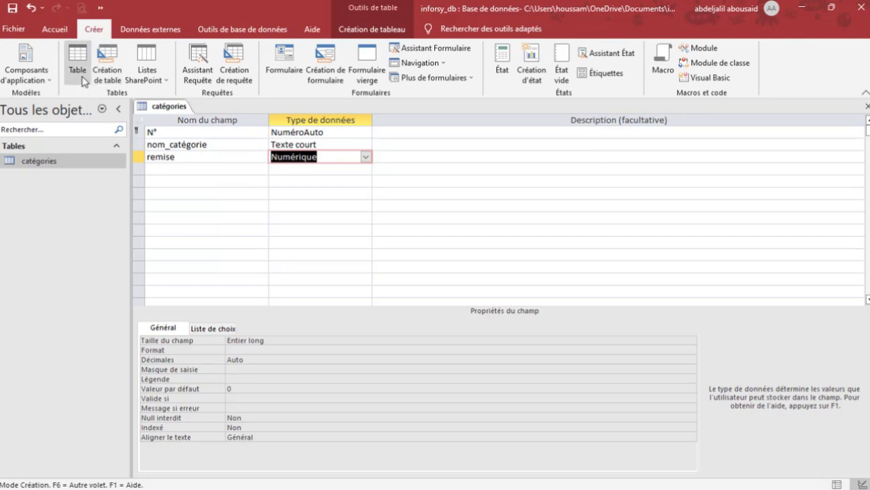
{"action": "left_click", "coordinate": [114, 71]}
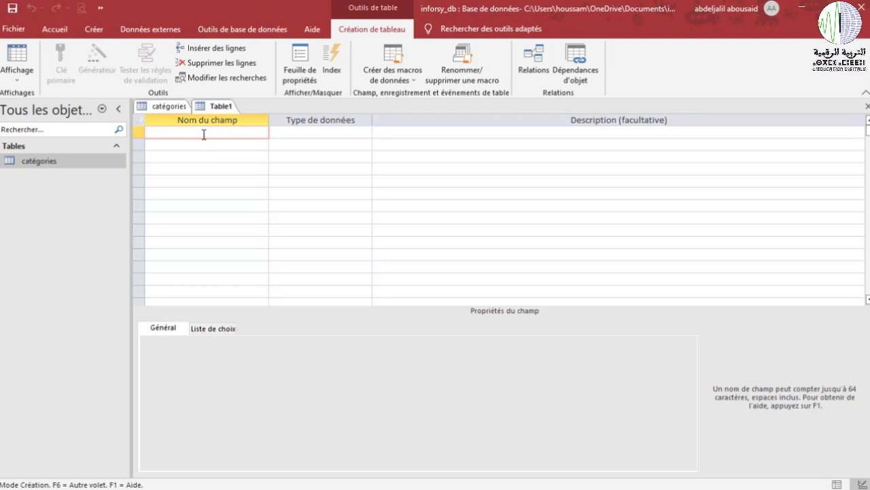
Define the new table's first field as id_client with the data type NuméroAuto
{"action": "type", "text": "id"}
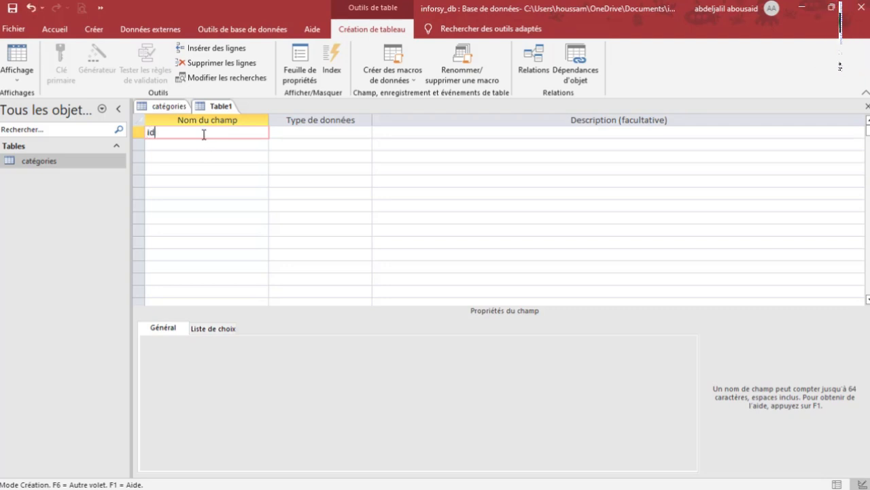
{"action": "type", "text": "_client"}
{"action": "left_click", "coordinate": [298, 136]}
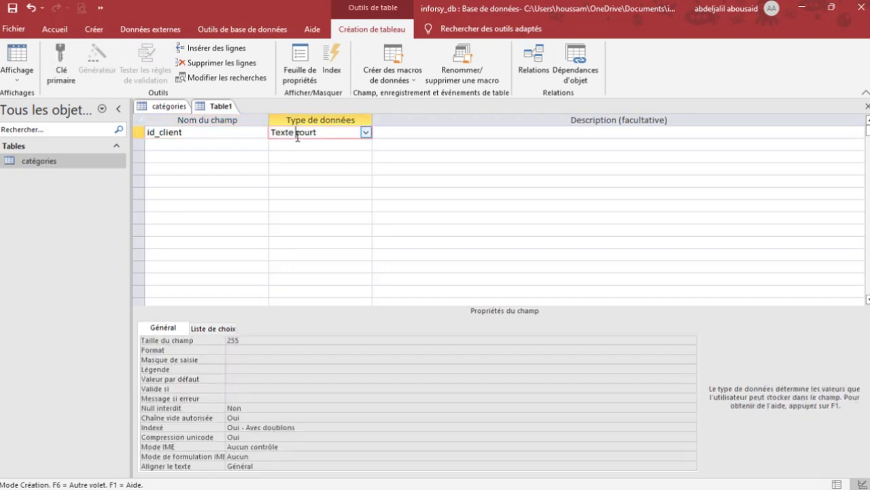
{"action": "left_click", "coordinate": [365, 132]}
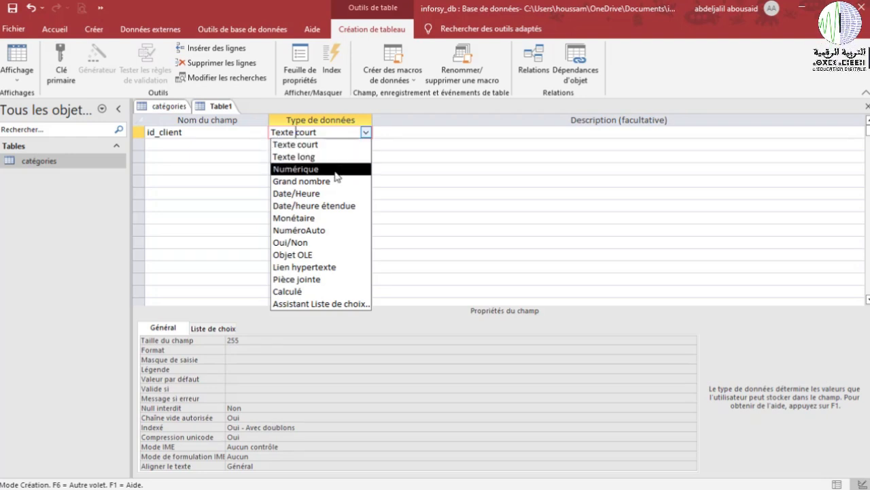
{"action": "left_click", "coordinate": [315, 230]}
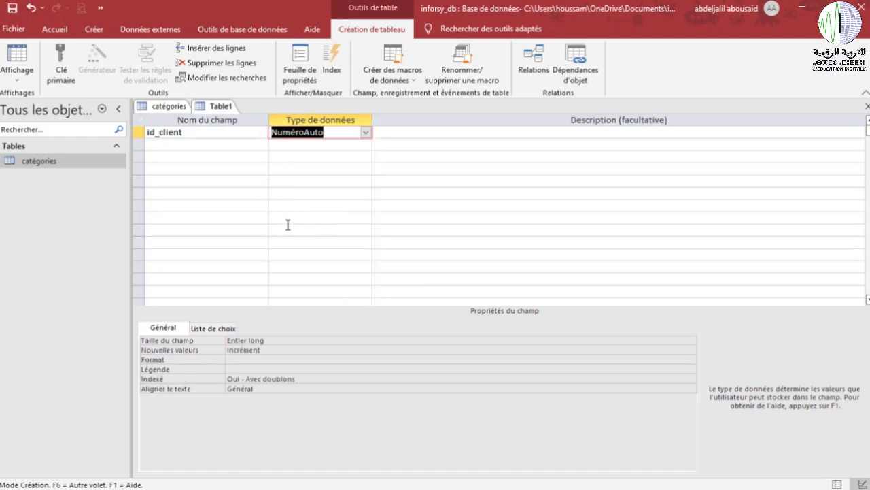
Add a second field named nom_client with the data type Texte court
{"action": "left_click", "coordinate": [202, 146]}
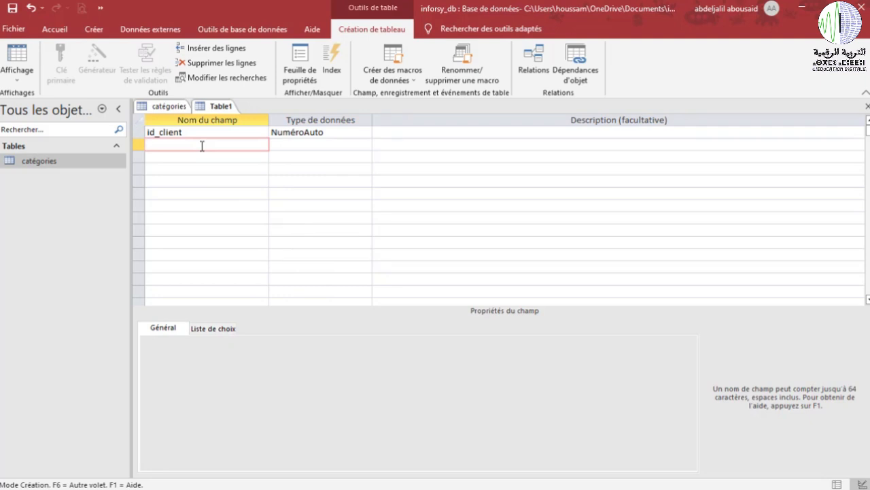
{"action": "type", "text": "nom_"}
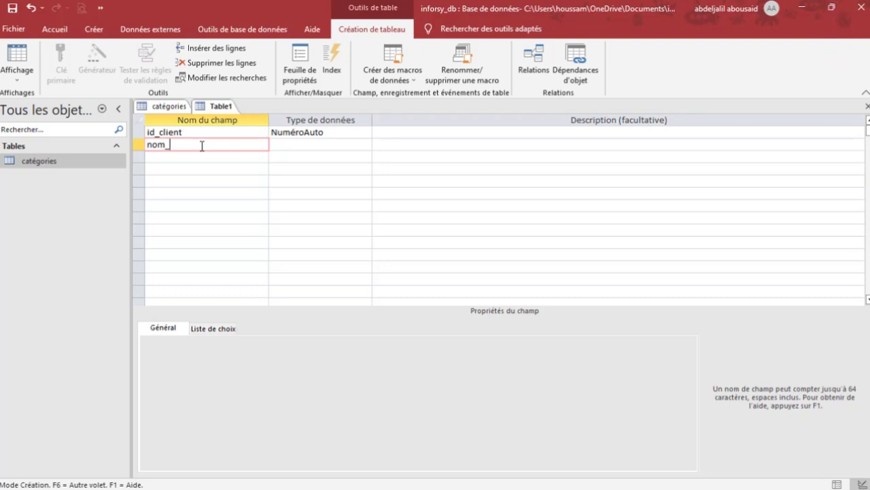
{"action": "key", "text": "BackSpace"}
{"action": "type", "text": "Client"}
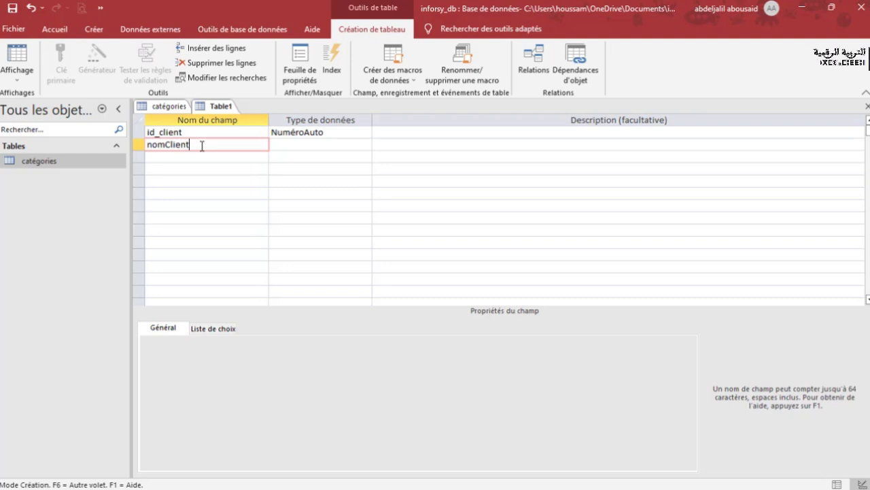
{"action": "key", "text": "BackSpace"}
{"action": "key", "text": "BackSpace"}
{"action": "key", "text": "BackSpace"}
{"action": "key", "text": "BackSpace"}
{"action": "key", "text": "BackSpace"}
{"action": "key", "text": "BackSpace"}
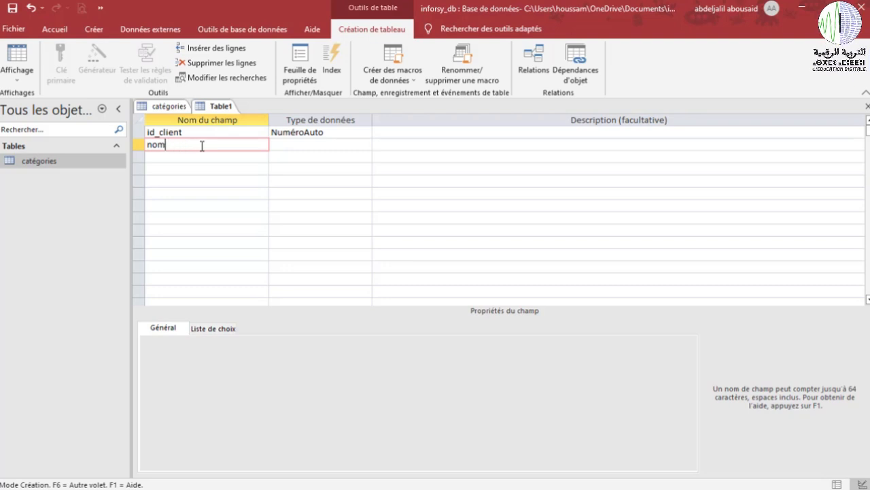
{"action": "type", "text": "_client"}
{"action": "left_click", "coordinate": [340, 145]}
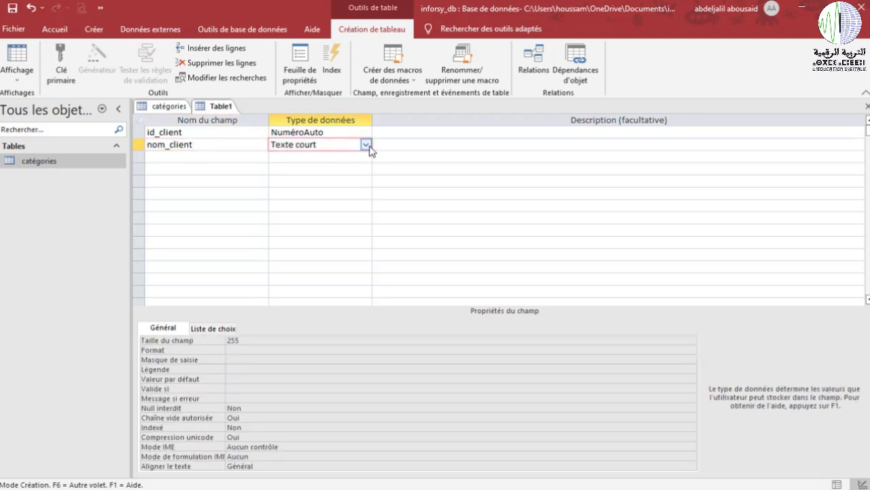
Set the field size of nom_client to 30 and move on to the next empty field row
{"action": "left_click", "coordinate": [249, 340]}
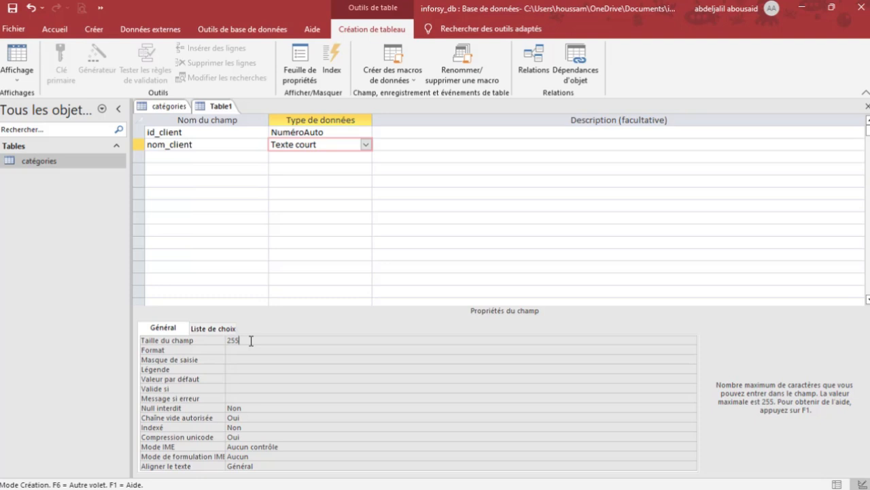
{"action": "key", "text": "BackSpace"}
{"action": "key", "text": "BackSpace"}
{"action": "key", "text": "BackSpace"}
{"action": "type", "text": "30"}
{"action": "left_click", "coordinate": [201, 161]}
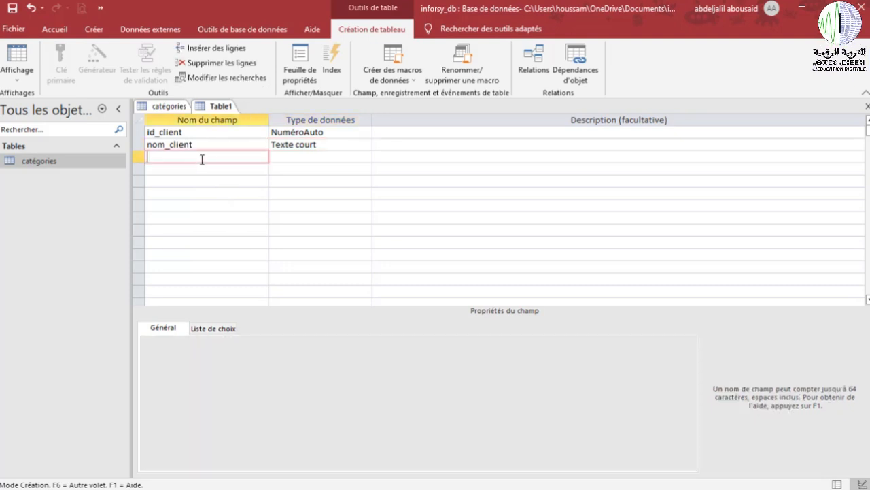
Add a third field named prenom_cliet with the data type Texte court and a field size of 30
{"action": "type", "text": "prenom_client"}
{"action": "left_click", "coordinate": [309, 157]}
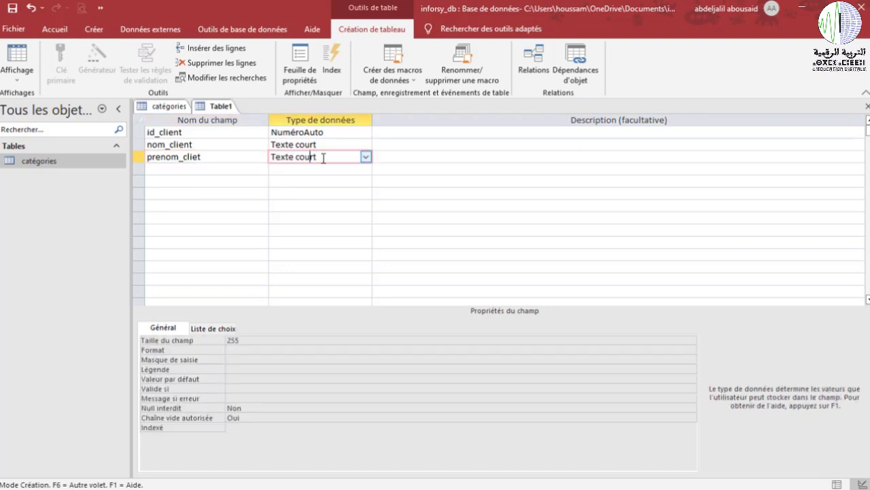
{"action": "left_click", "coordinate": [254, 343]}
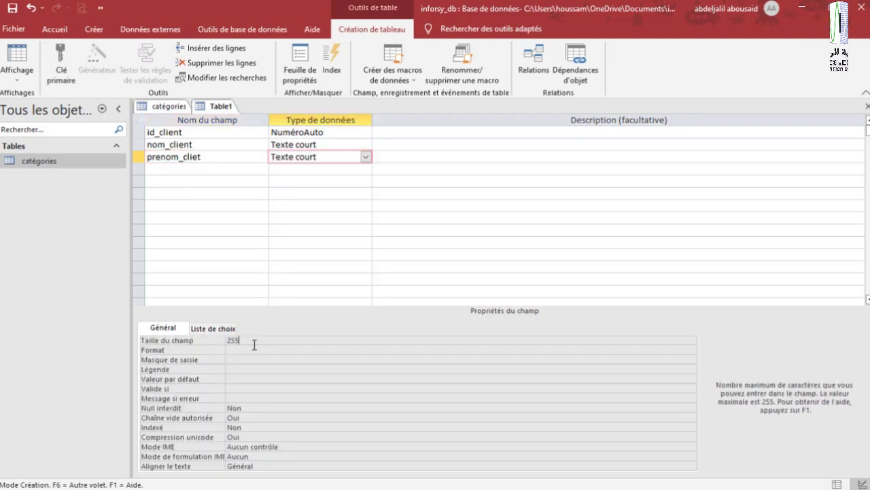
{"action": "key", "text": "BackSpace"}
{"action": "key", "text": "BackSpace"}
{"action": "key", "text": "BackSpace"}
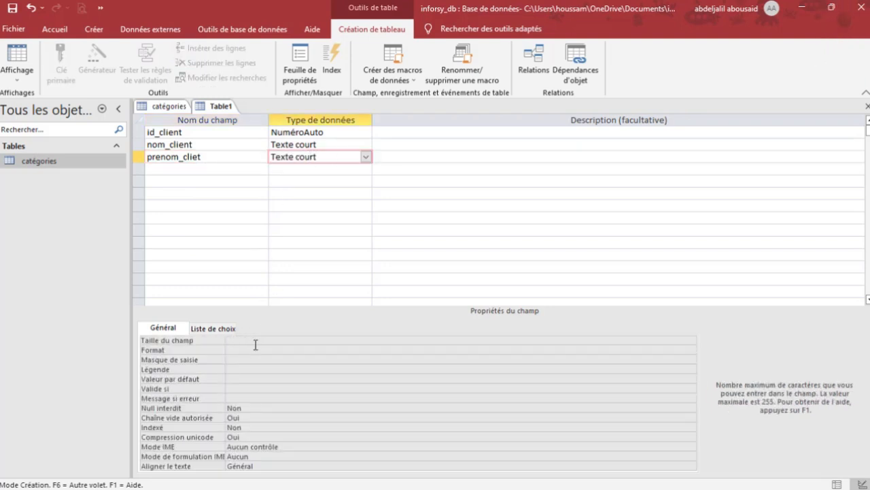
{"action": "type", "text": "30"}
Add a fourth field named adresse with the data type Texte court
{"action": "left_click", "coordinate": [219, 167]}
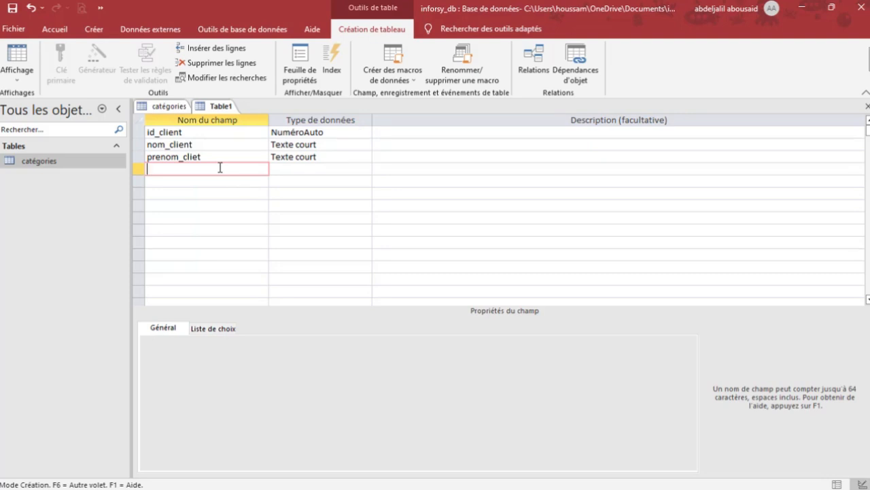
{"action": "type", "text": "ad"}
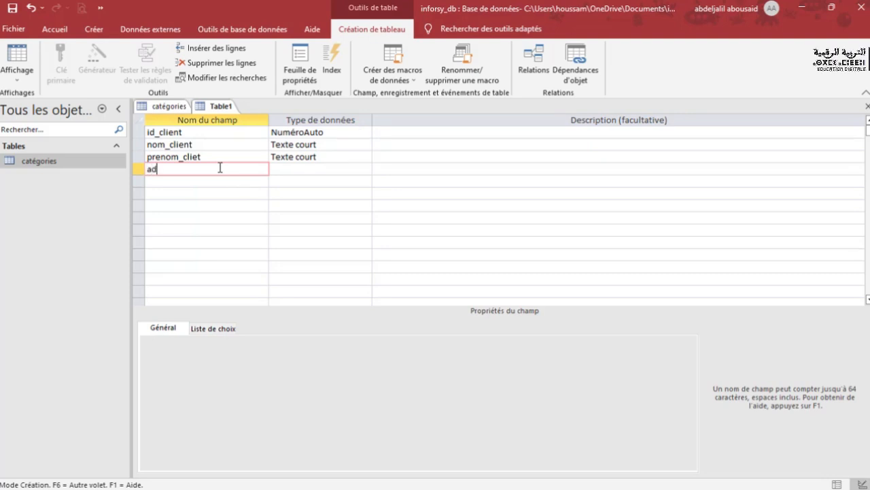
{"action": "type", "text": "dresse"}
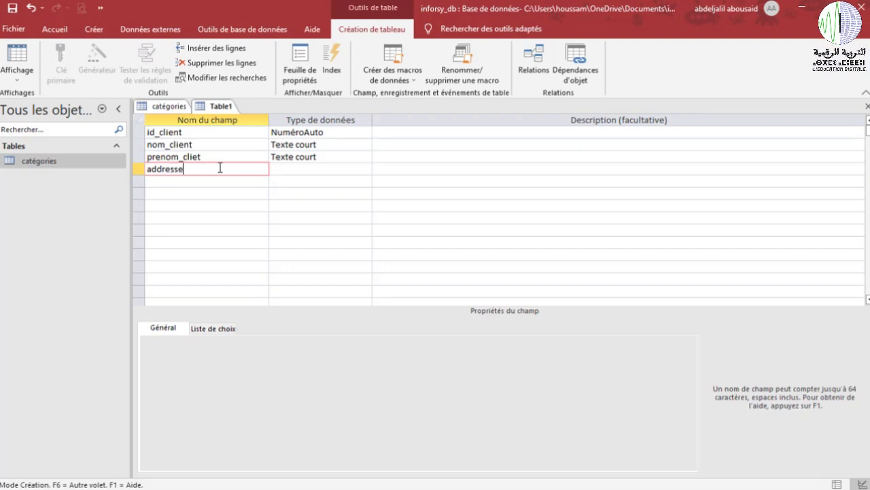
{"action": "key", "text": "BackSpace"}
{"action": "key", "text": "BackSpace"}
{"action": "key", "text": "BackSpace"}
{"action": "key", "text": "BackSpace"}
{"action": "key", "text": "BackSpace"}
{"action": "key", "text": "BackSpace"}
{"action": "type", "text": "resse"}
{"action": "left_click", "coordinate": [291, 168]}
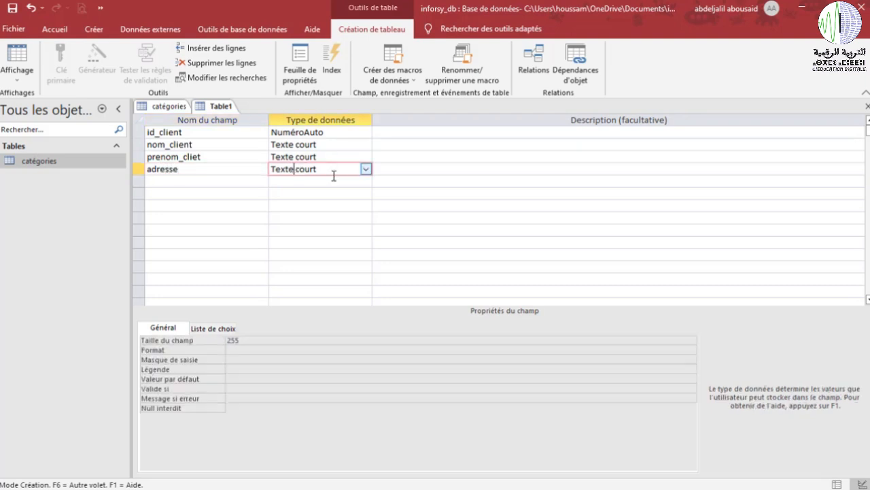
Add a fifth field named telephone with the data type Texte court
{"action": "left_click", "coordinate": [164, 181]}
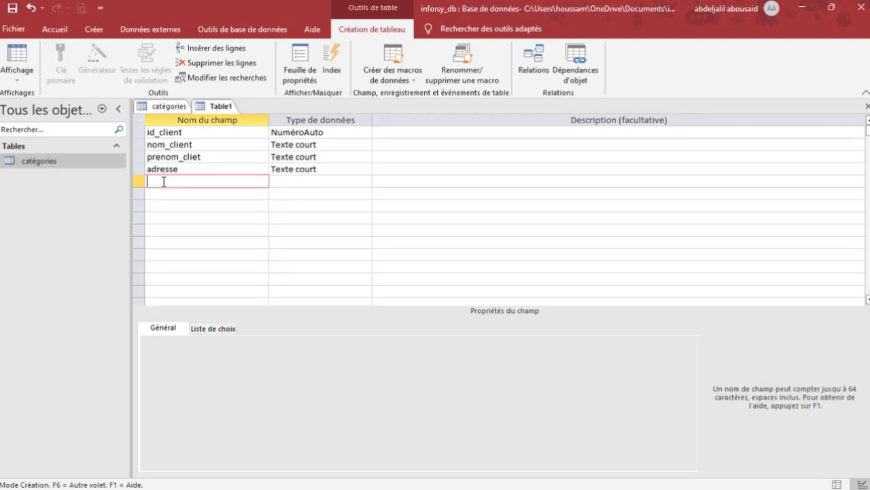
{"action": "type", "text": "telephone"}
{"action": "left_click", "coordinate": [309, 182]}
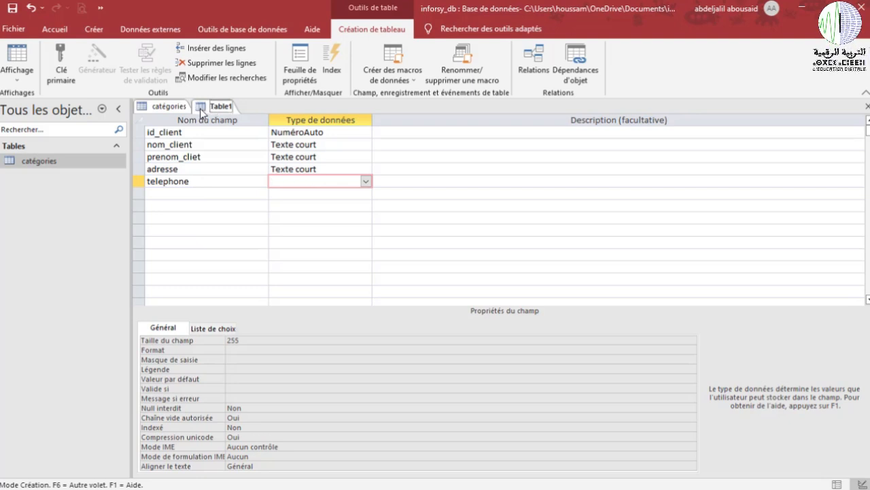
Try to save the table under the name client_tb, cancelling the save instead of having a primary key created automatically
{"action": "right_click", "coordinate": [202, 108]}
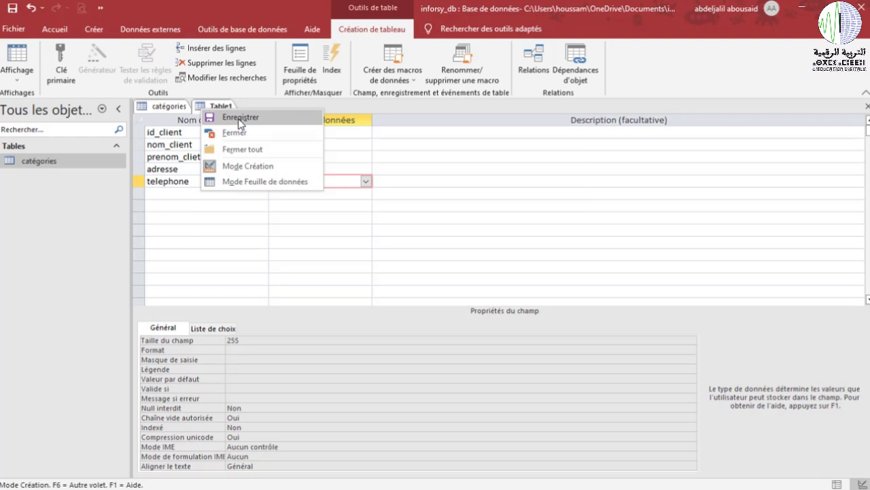
{"action": "left_click", "coordinate": [240, 117]}
{"action": "left_click", "coordinate": [392, 175]}
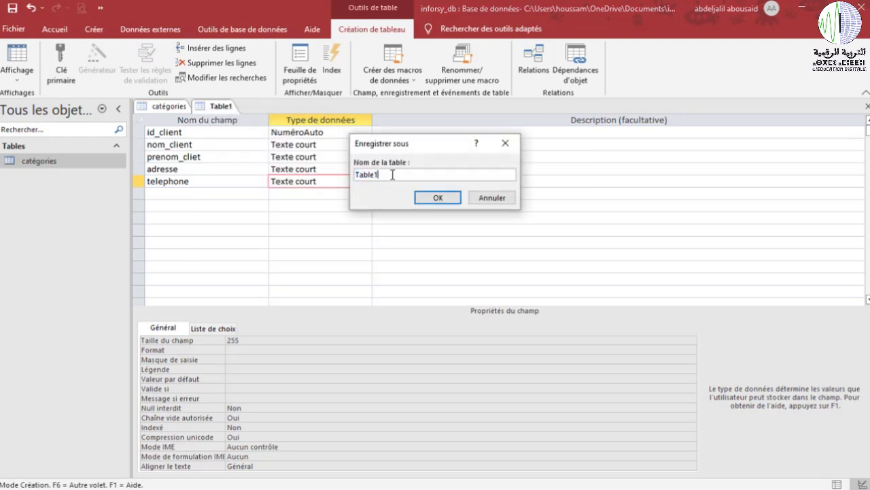
{"action": "key", "text": "BackSpace"}
{"action": "key", "text": "BackSpace"}
{"action": "key", "text": "BackSpace"}
{"action": "key", "text": "BackSpace"}
{"action": "key", "text": "BackSpace"}
{"action": "key", "text": "BackSpace"}
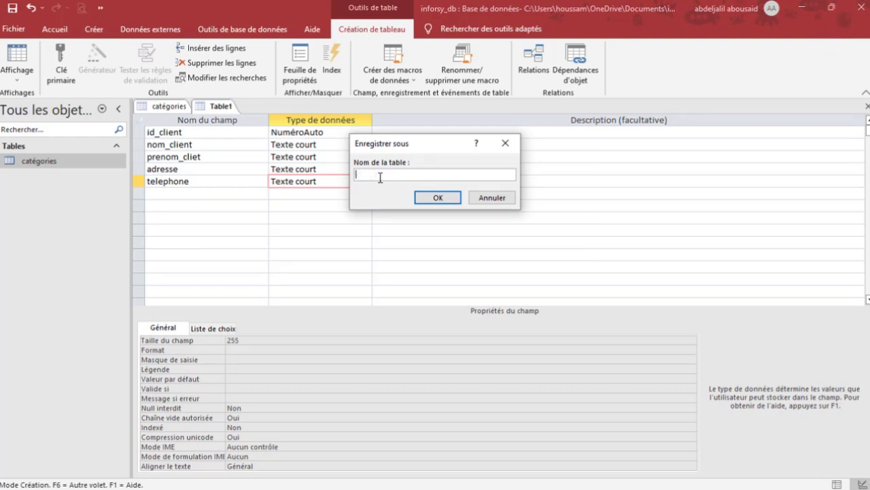
{"action": "type", "text": "cliet"}
{"action": "key", "text": "BackSpace"}
{"action": "key", "text": "BackSpace"}
{"action": "key", "text": "BackSpace"}
{"action": "type", "text": "ient_tb"}
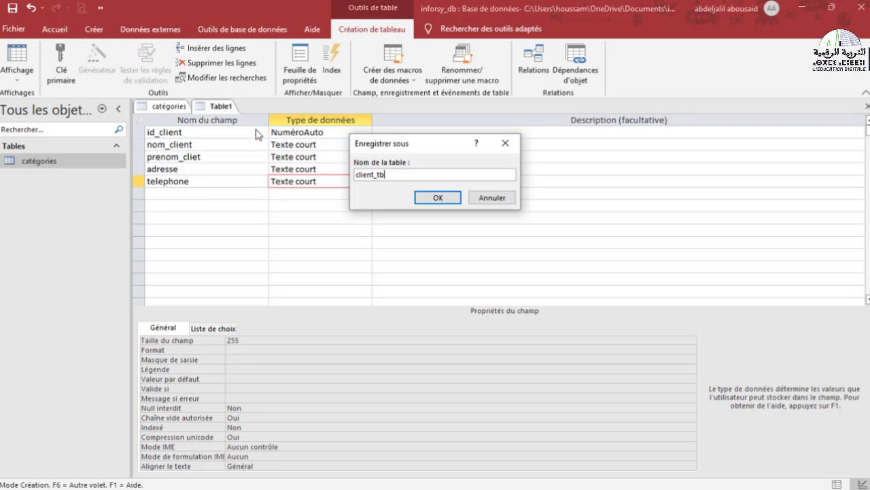
{"action": "left_click", "coordinate": [437, 197]}
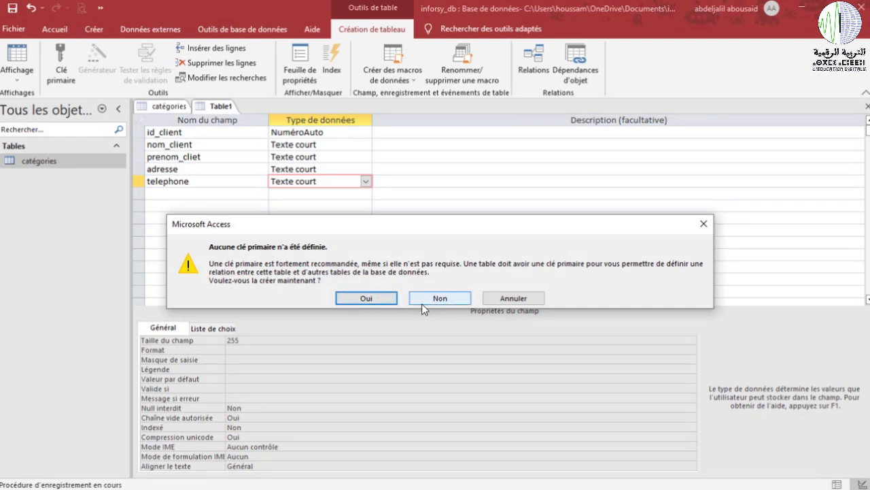
{"action": "left_click", "coordinate": [482, 299]}
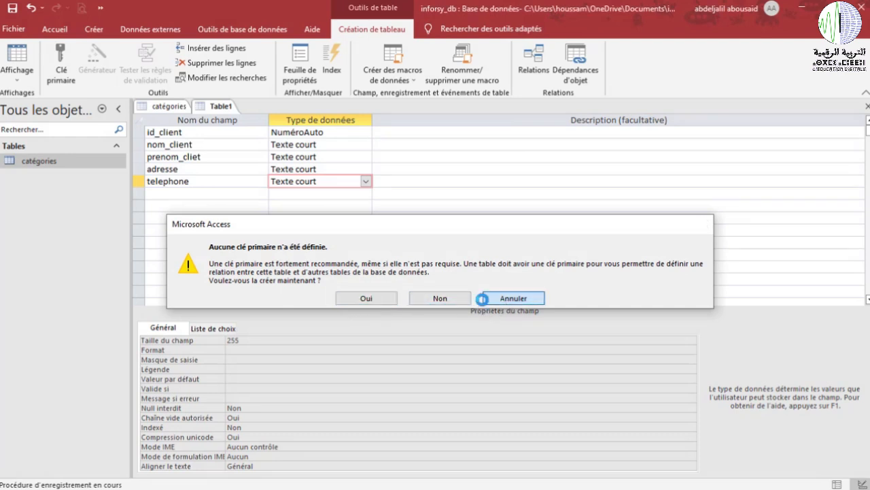
Set the id_client field as the table's primary key
{"action": "left_click", "coordinate": [137, 134]}
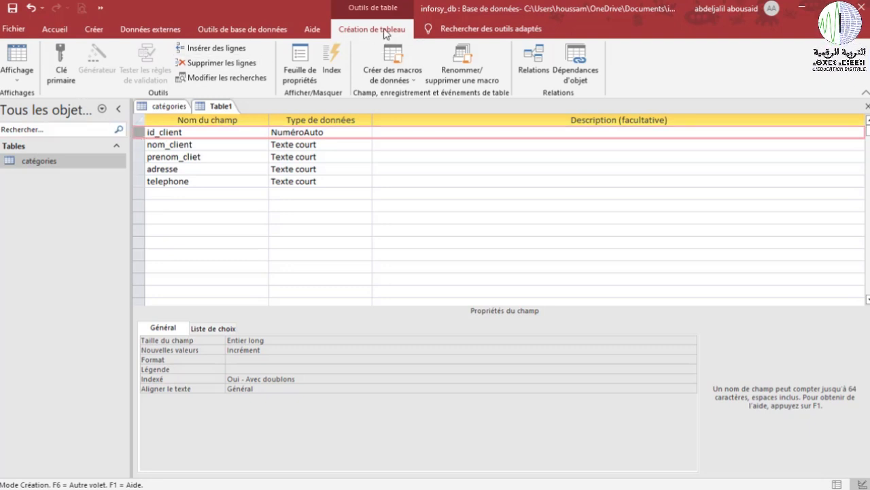
{"action": "left_click", "coordinate": [60, 77]}
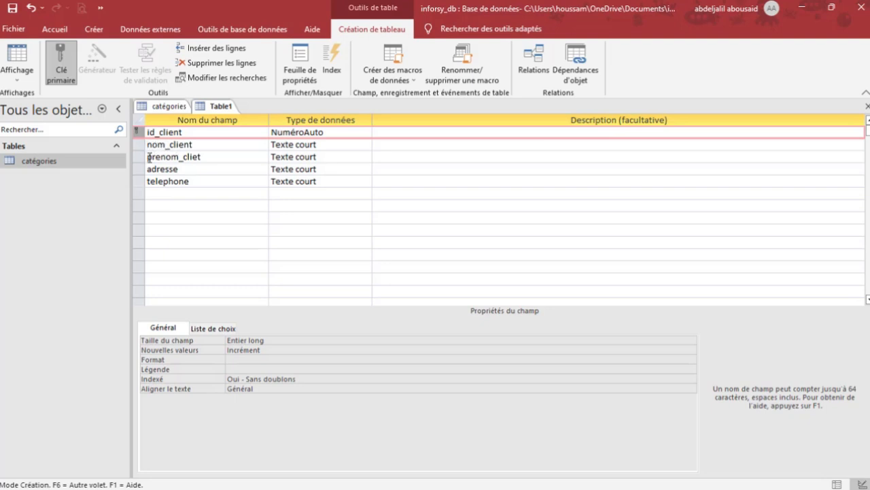
{"action": "left_click_drag", "start_coordinate": [137, 144], "coordinate": [134, 156]}
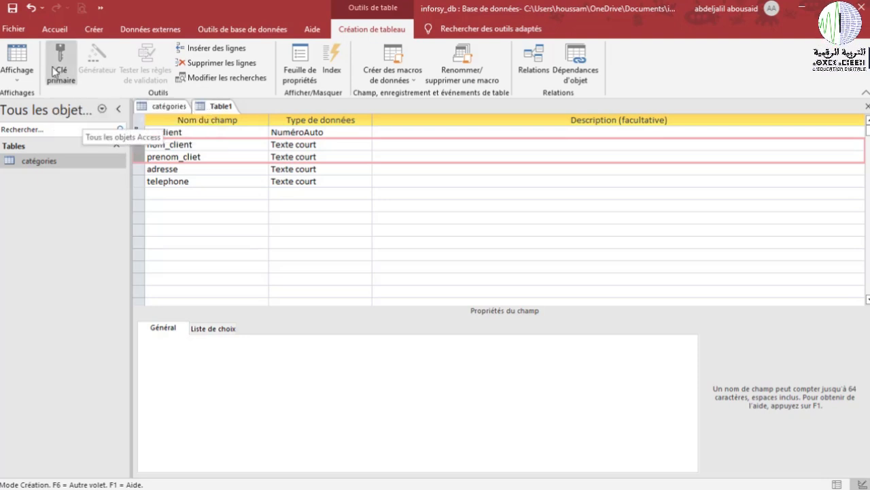
{"action": "left_click", "coordinate": [196, 206]}
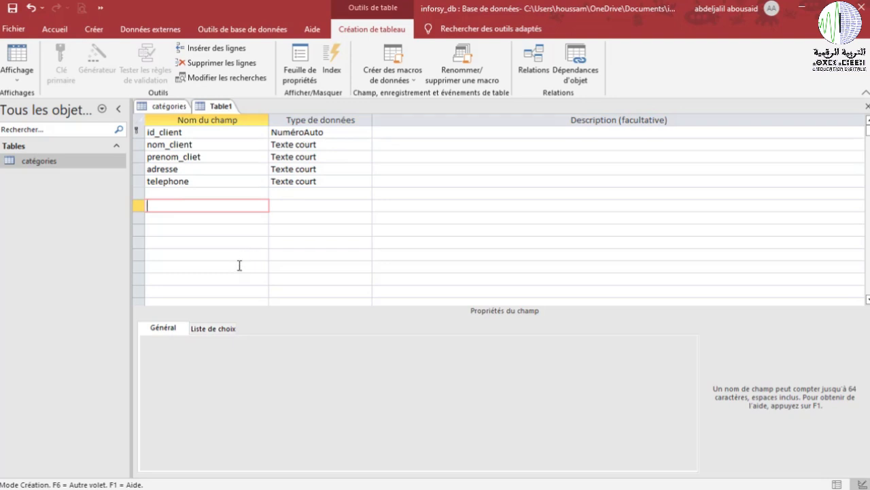
Save the table with its id_client key under the name client_tb
{"action": "right_click", "coordinate": [215, 108]}
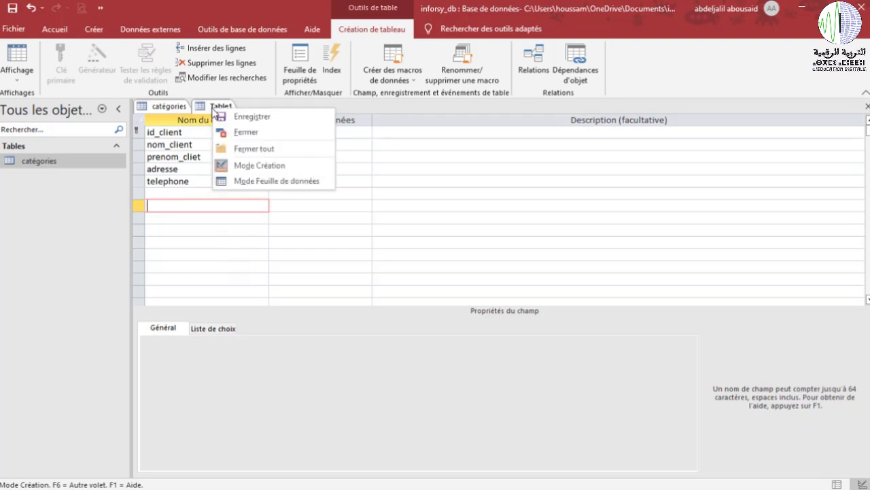
{"action": "left_click", "coordinate": [238, 119]}
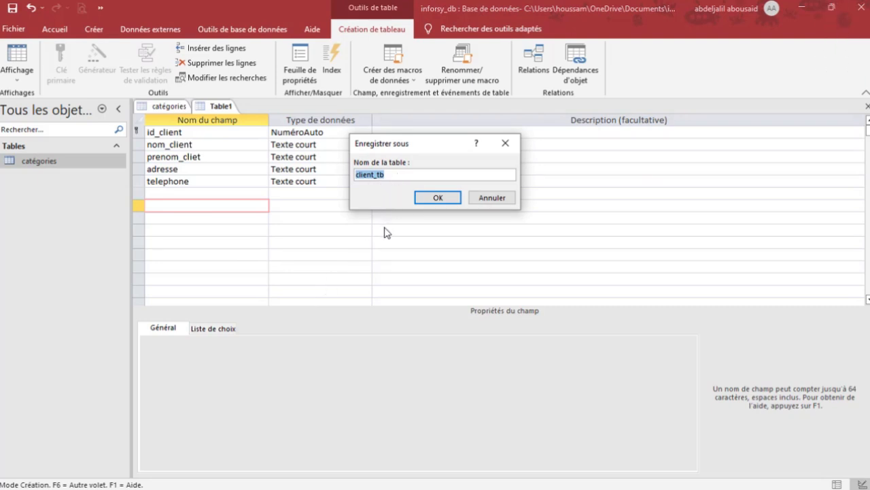
{"action": "left_click", "coordinate": [438, 197]}
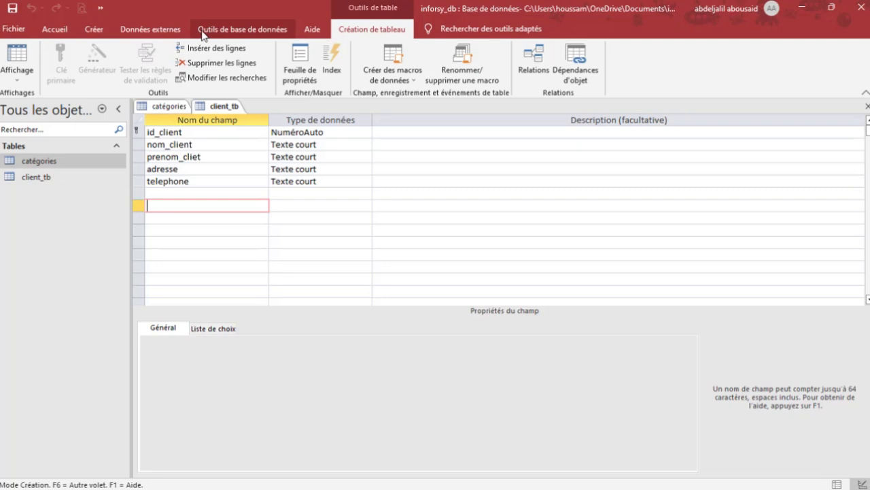
Create a third table in design view with id_produit as its first field, using the data type NuméroAuto
{"action": "left_click", "coordinate": [96, 32]}
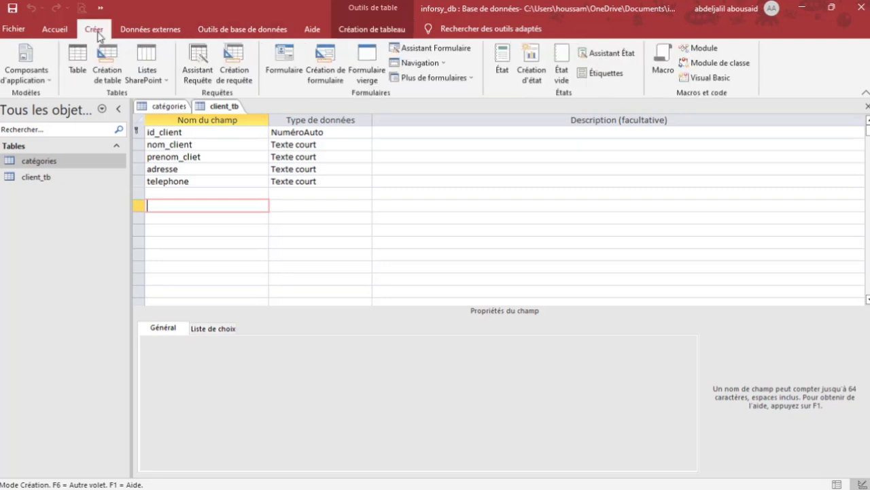
{"action": "left_click", "coordinate": [109, 75]}
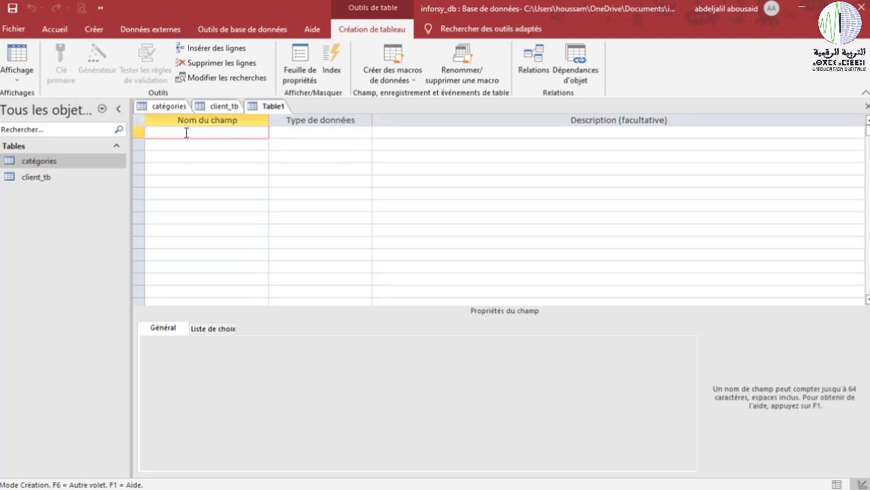
{"action": "type", "text": "id_produit"}
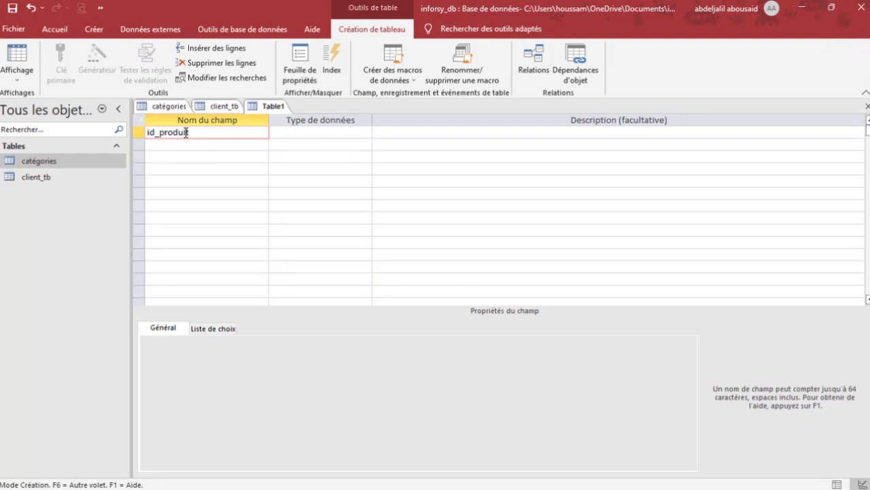
{"action": "left_click", "coordinate": [304, 132]}
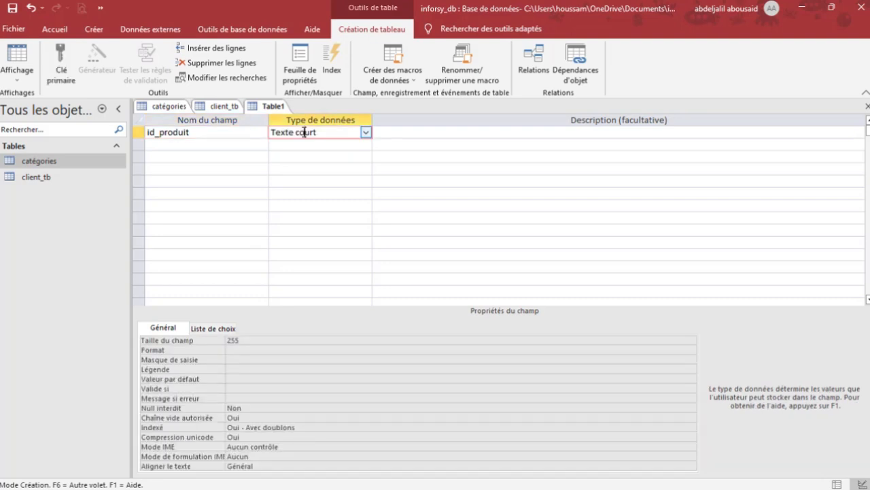
{"action": "left_click", "coordinate": [366, 133]}
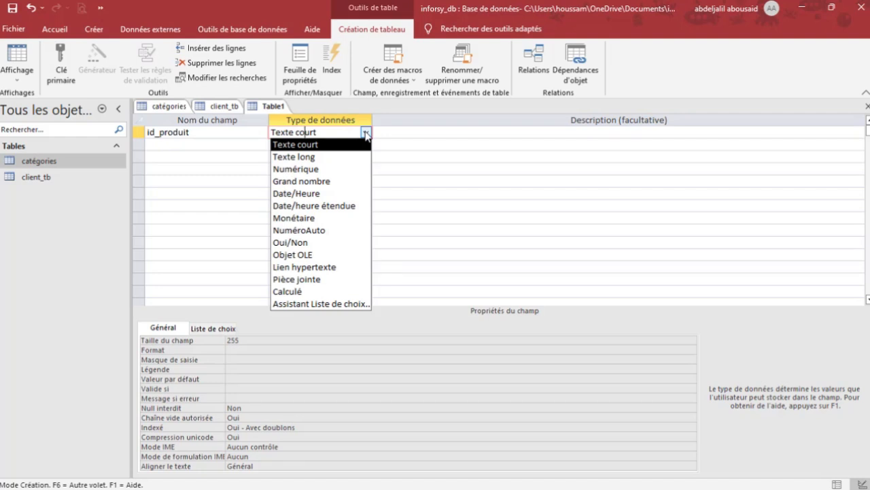
{"action": "left_click", "coordinate": [329, 230]}
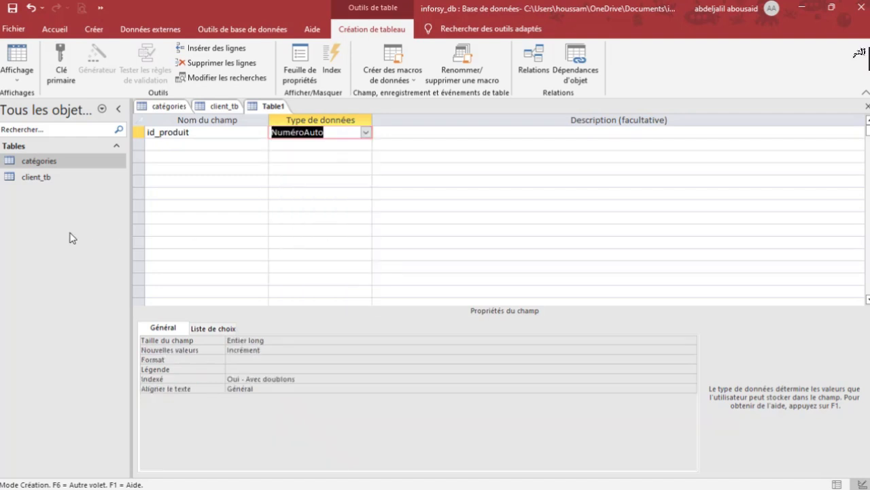
Add a second field named nom_produit with the data type Texte court to the product table
{"action": "left_click", "coordinate": [177, 143]}
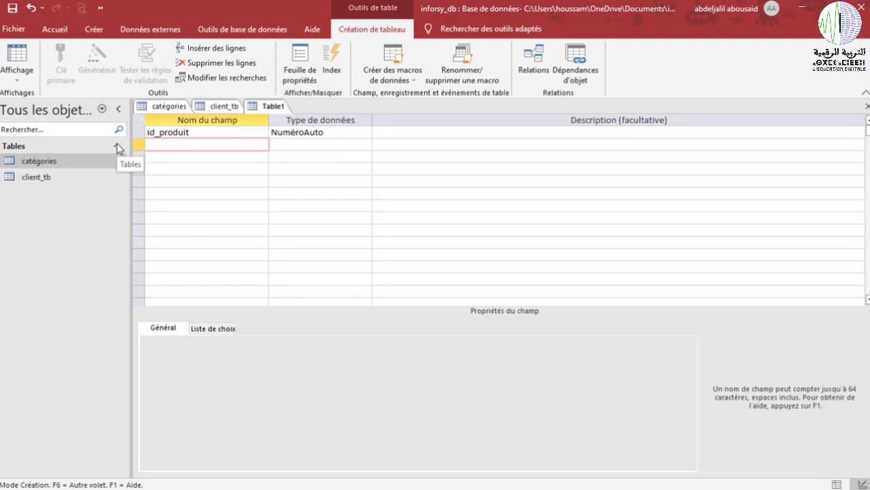
{"action": "type", "text": "nom_produit"}
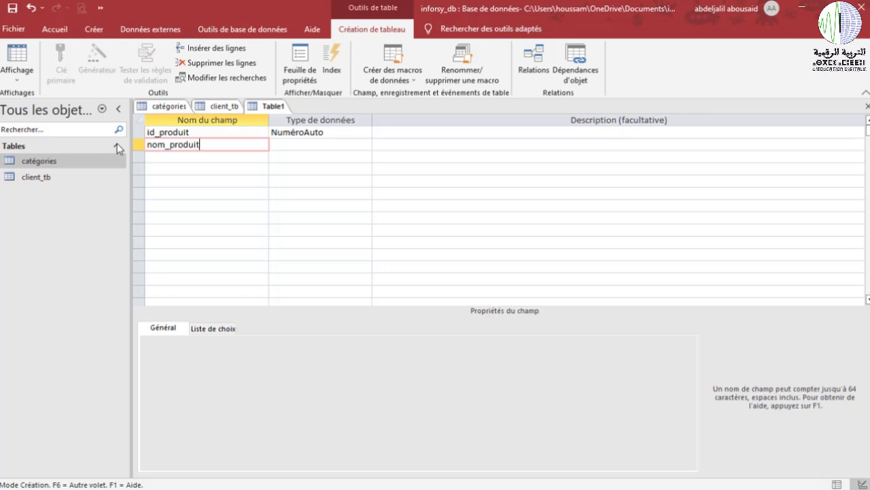
{"action": "left_click", "coordinate": [324, 145]}
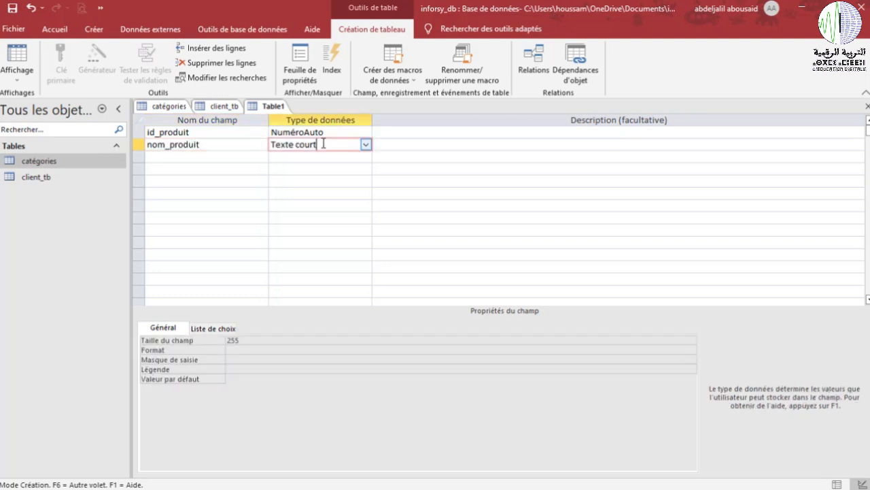
Add a third field named prix with the data type Numérique and move on to the next empty field row
{"action": "left_click", "coordinate": [179, 156]}
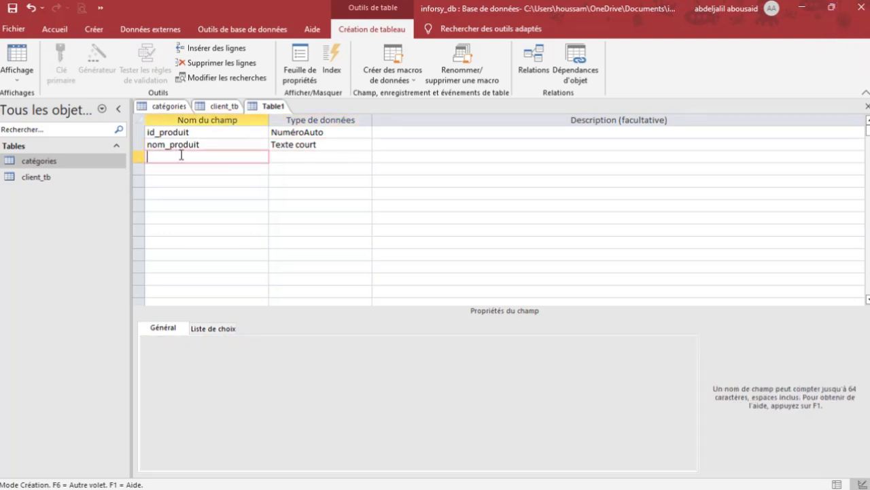
{"action": "type", "text": "prix"}
{"action": "left_click", "coordinate": [291, 156]}
{"action": "left_click", "coordinate": [366, 157]}
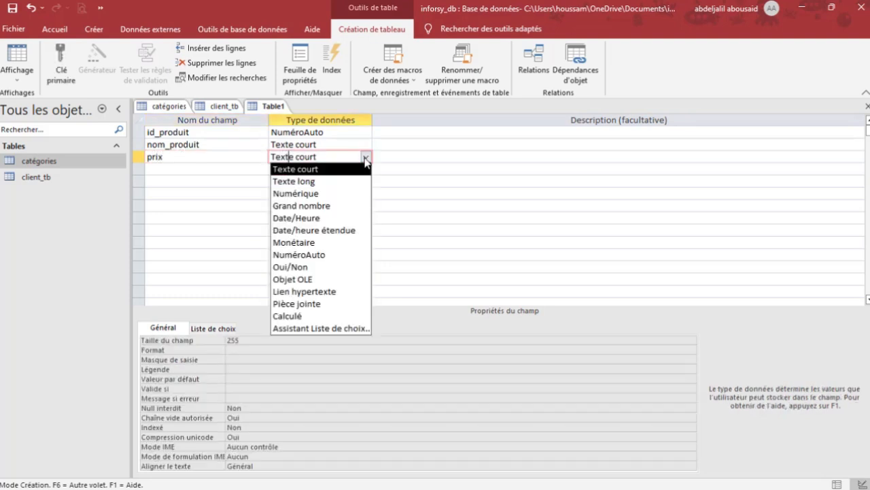
{"action": "left_click", "coordinate": [332, 194]}
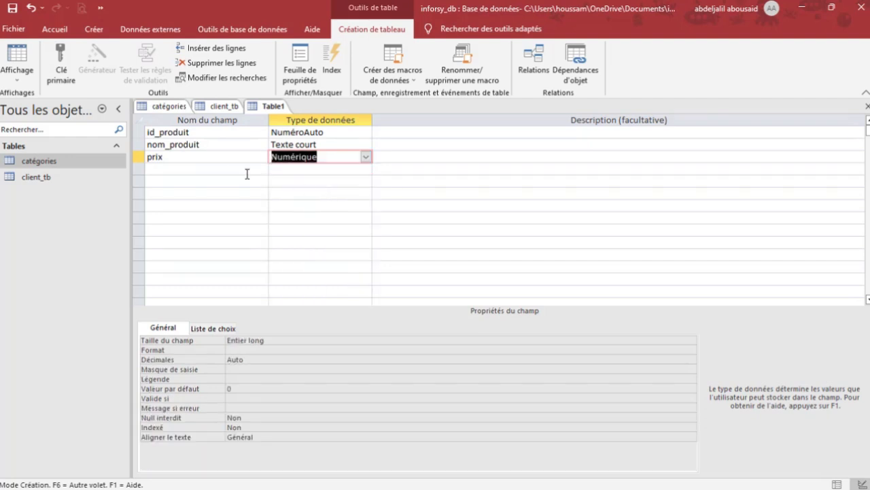
{"action": "left_click", "coordinate": [185, 169]}
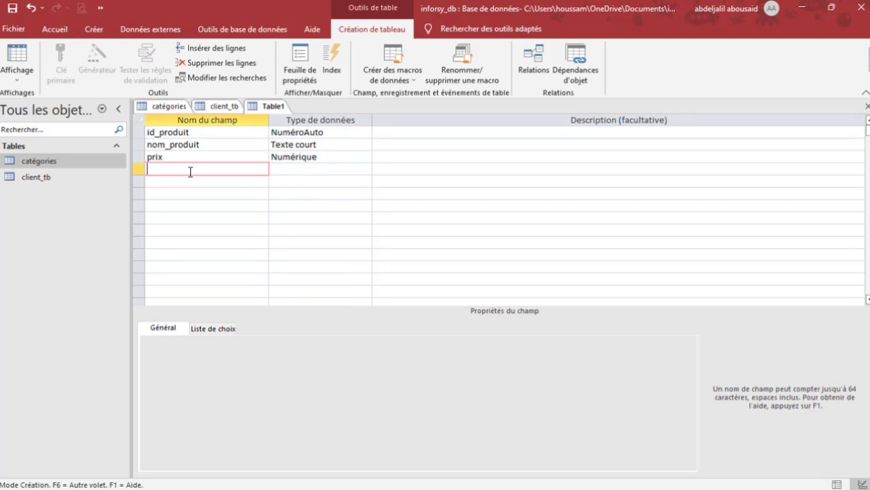
Change the data type of the prix field to Monétaire
{"action": "left_click", "coordinate": [292, 157]}
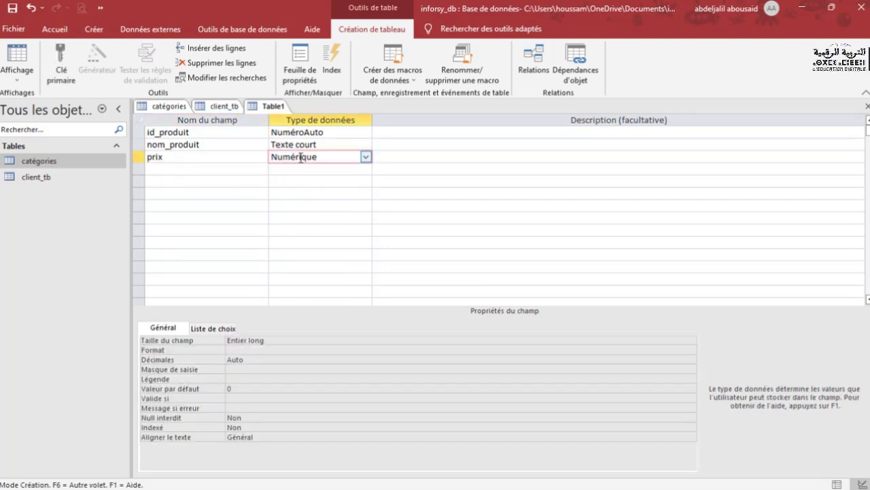
{"action": "left_click", "coordinate": [366, 157]}
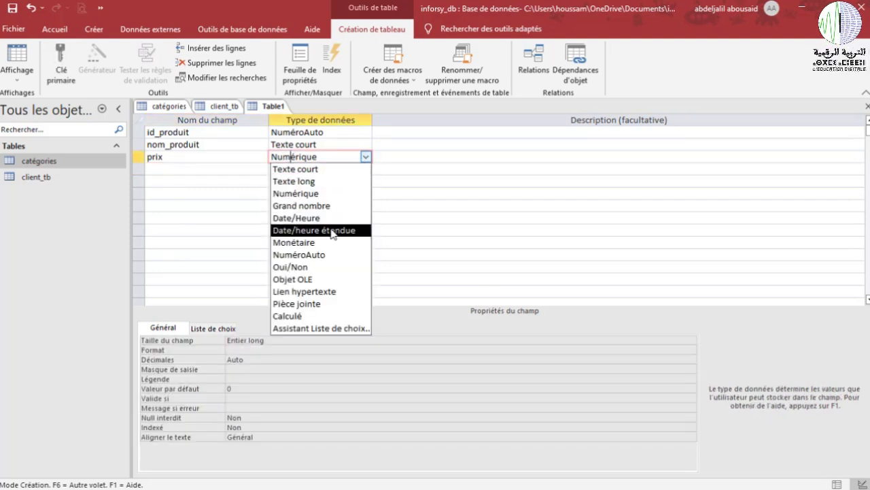
{"action": "left_click", "coordinate": [316, 243]}
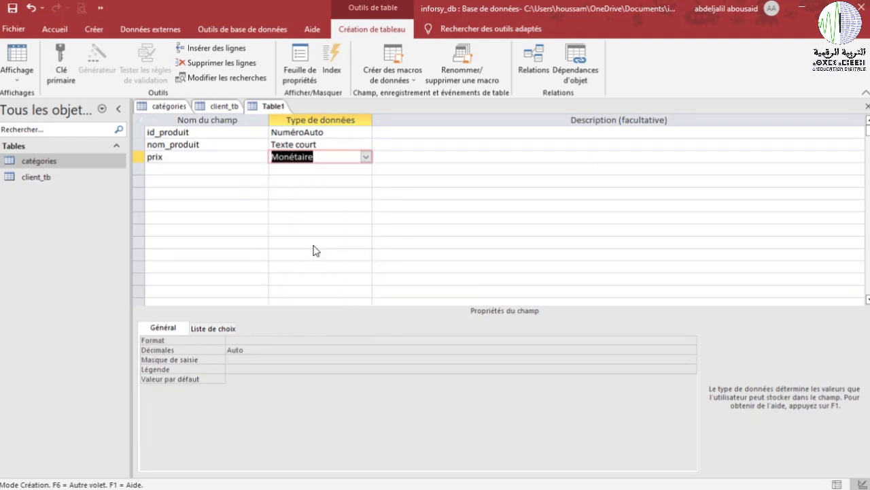
Add a fourth field named id_catégorie with the data type Numérique to the product table
{"action": "left_click", "coordinate": [174, 171]}
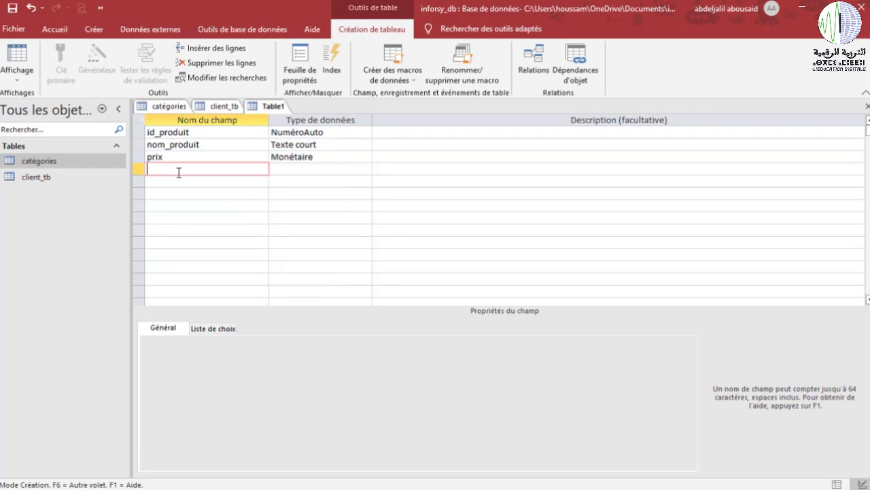
{"action": "type", "text": "id_c"}
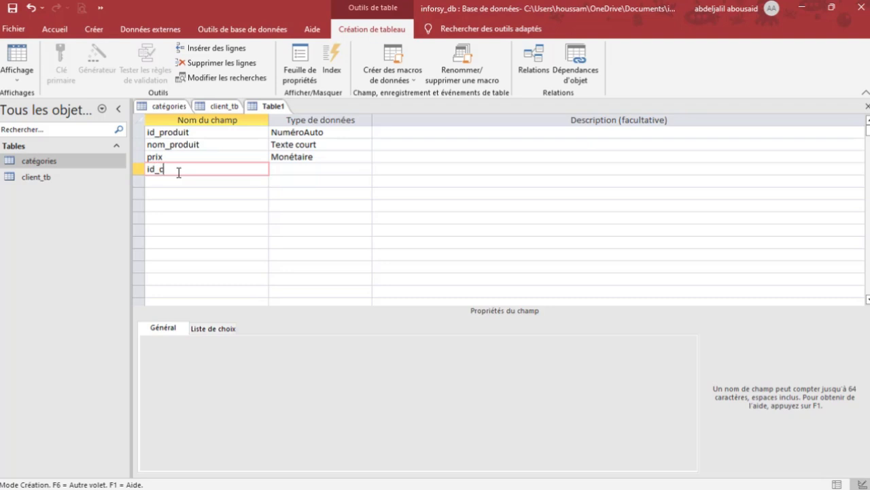
{"action": "type", "text": "atégorie"}
{"action": "left_click", "coordinate": [288, 169]}
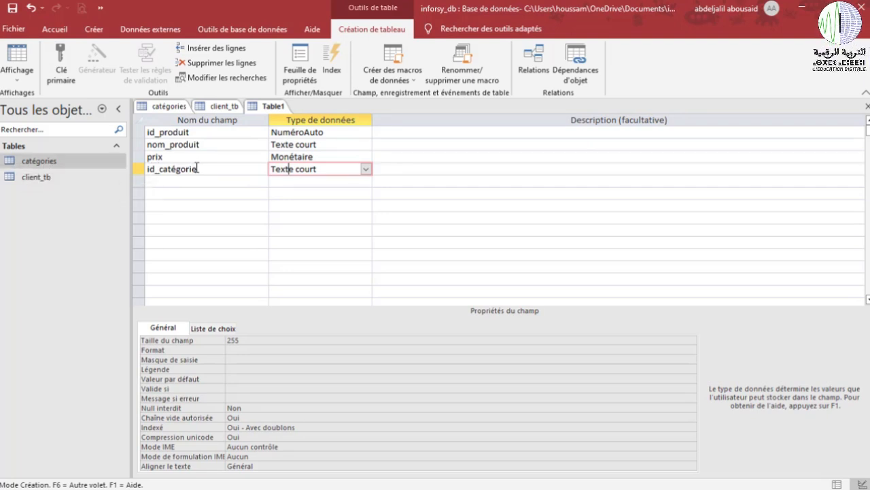
{"action": "left_click", "coordinate": [366, 170]}
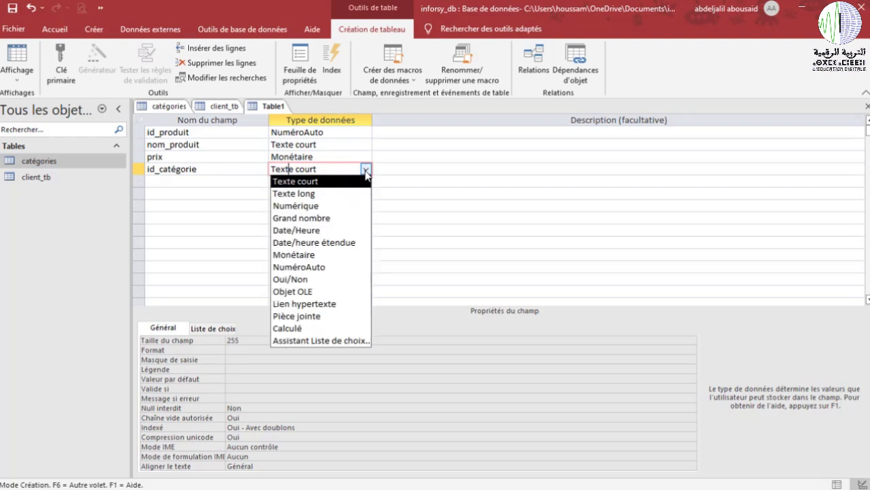
{"action": "left_click", "coordinate": [319, 206]}
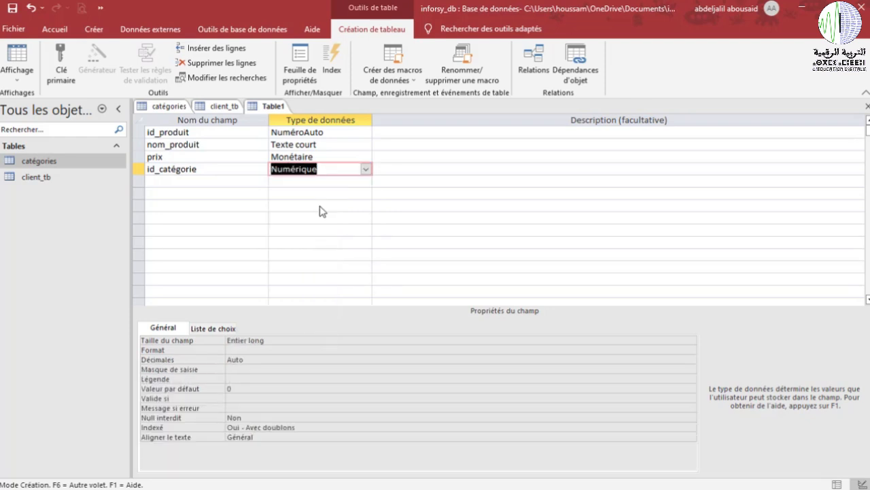
Try to save the product table under the name produits, cancelling the automatic creation of a primary key
{"action": "right_click", "coordinate": [266, 112]}
{"action": "left_click", "coordinate": [296, 121]}
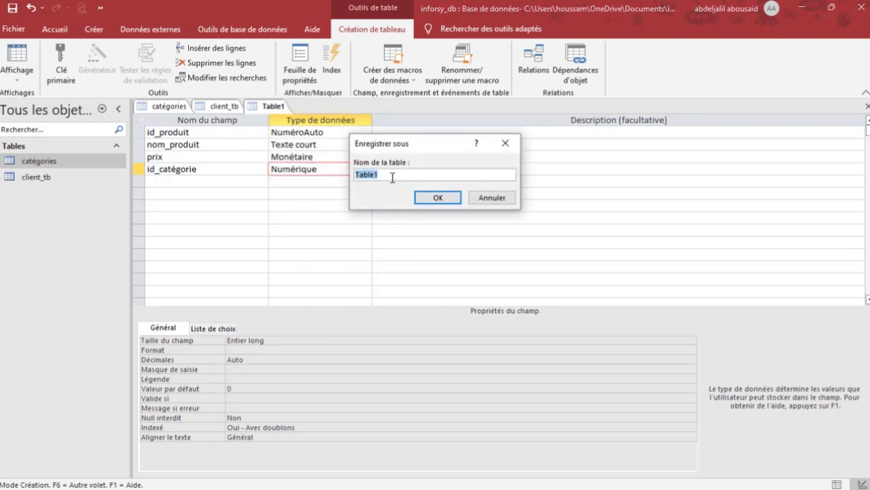
{"action": "type", "text": "produits"}
{"action": "key", "text": "Return"}
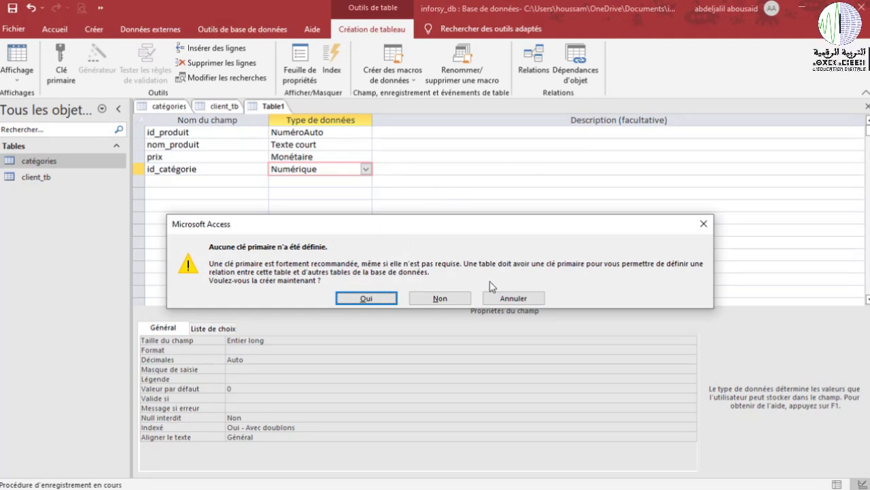
{"action": "left_click", "coordinate": [513, 298]}
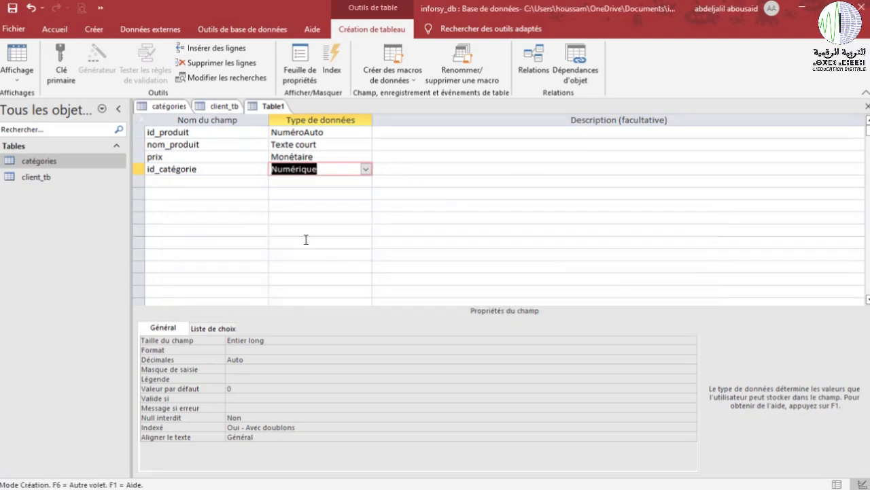
Make id_produit the primary key and save the table under the name produits
{"action": "left_click", "coordinate": [138, 134]}
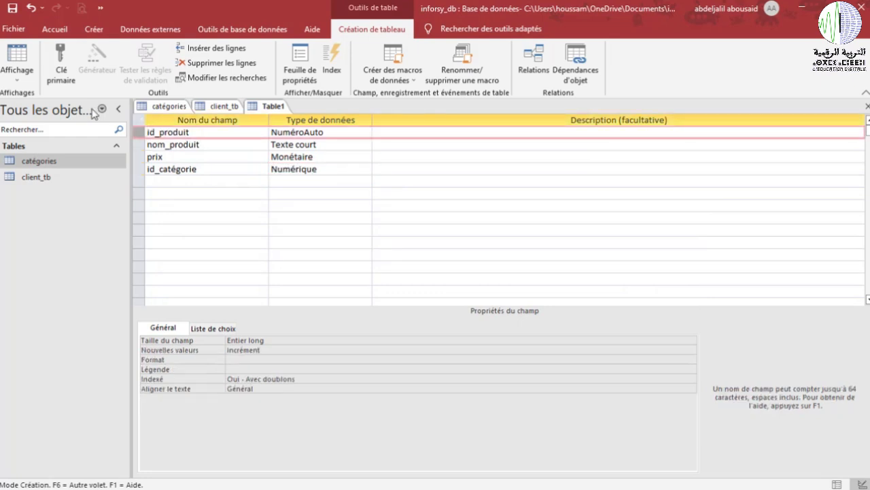
{"action": "left_click", "coordinate": [62, 61]}
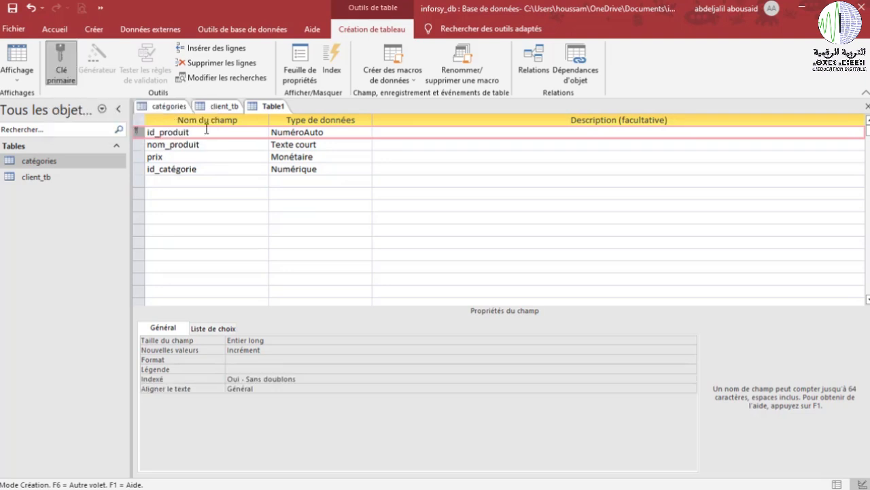
{"action": "right_click", "coordinate": [275, 108]}
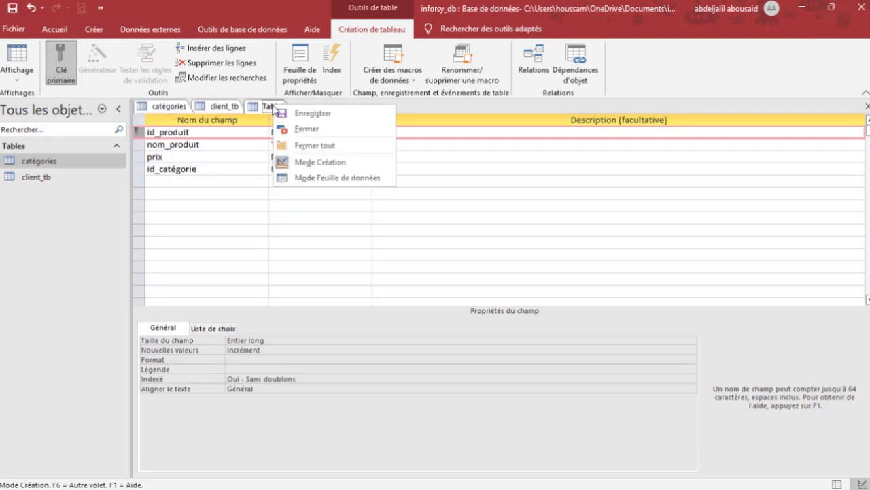
{"action": "left_click", "coordinate": [294, 115]}
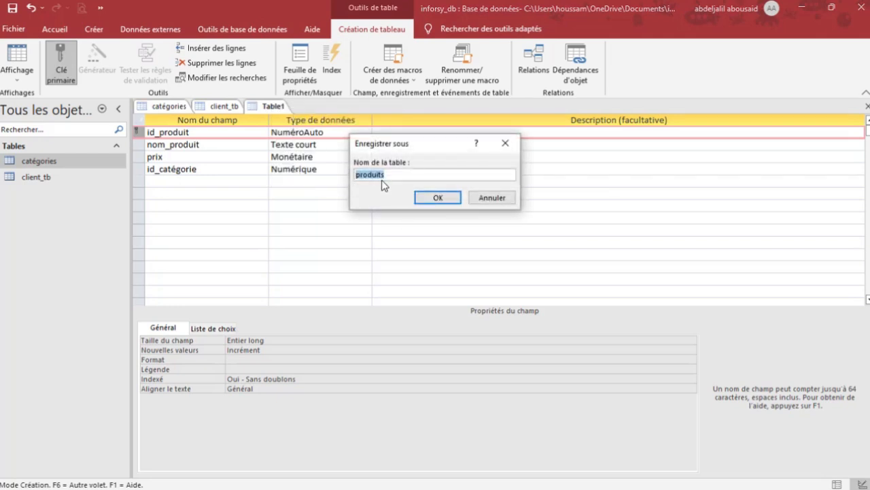
{"action": "left_click", "coordinate": [437, 198]}
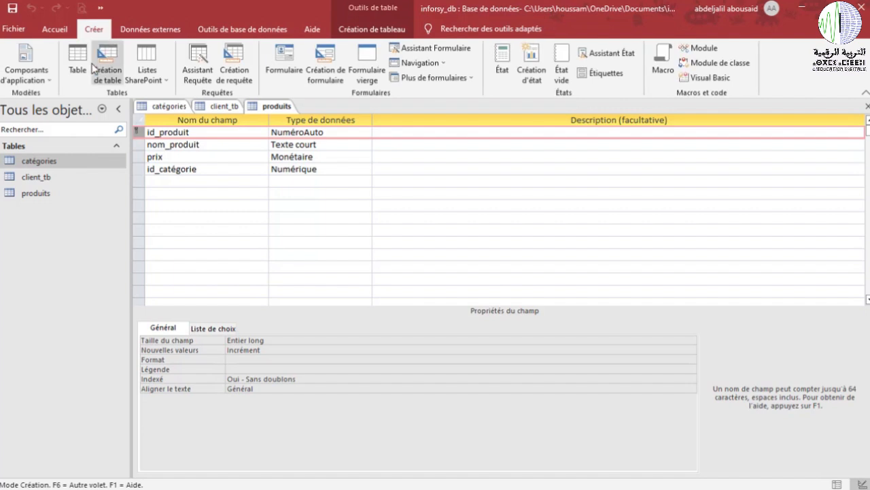
Create a fourth table in design view with id_commande as its NuméroAuto primary key field
{"action": "left_click", "coordinate": [106, 72]}
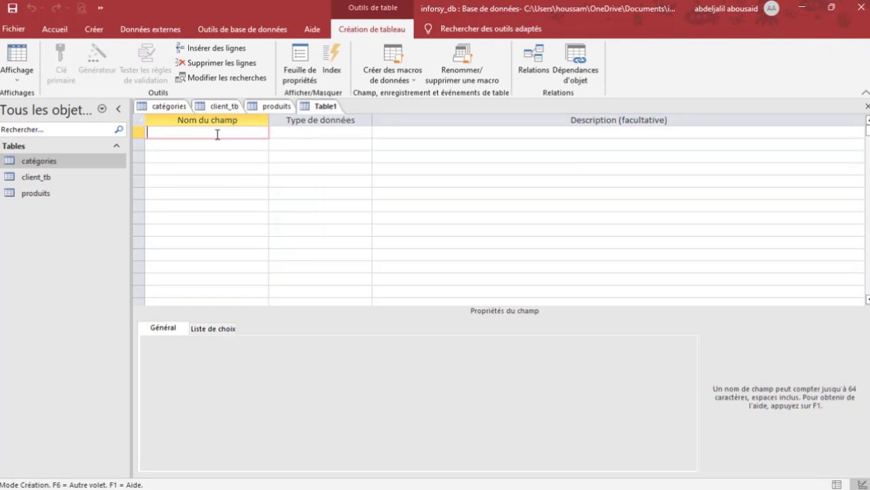
{"action": "type", "text": "id_commande"}
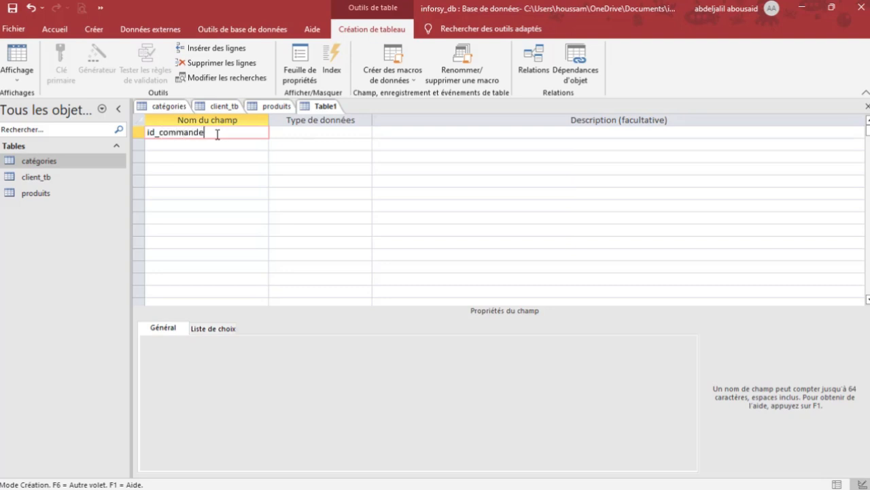
{"action": "left_click", "coordinate": [295, 132]}
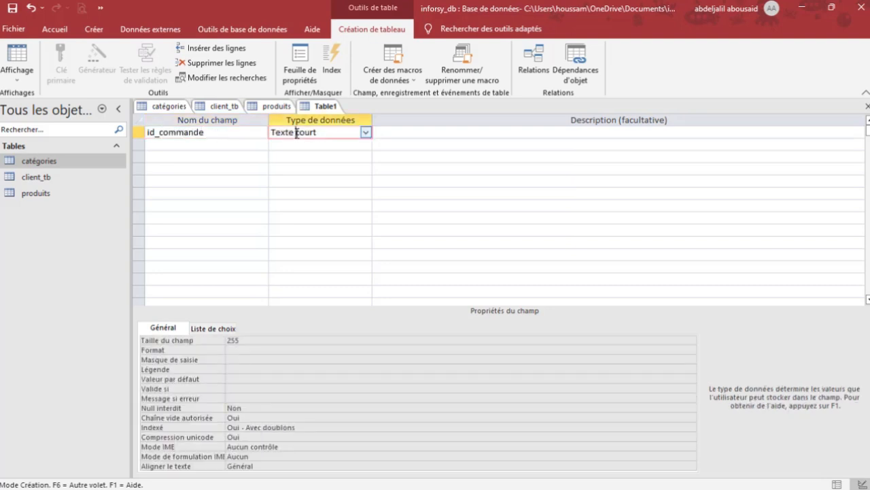
{"action": "left_click", "coordinate": [365, 132]}
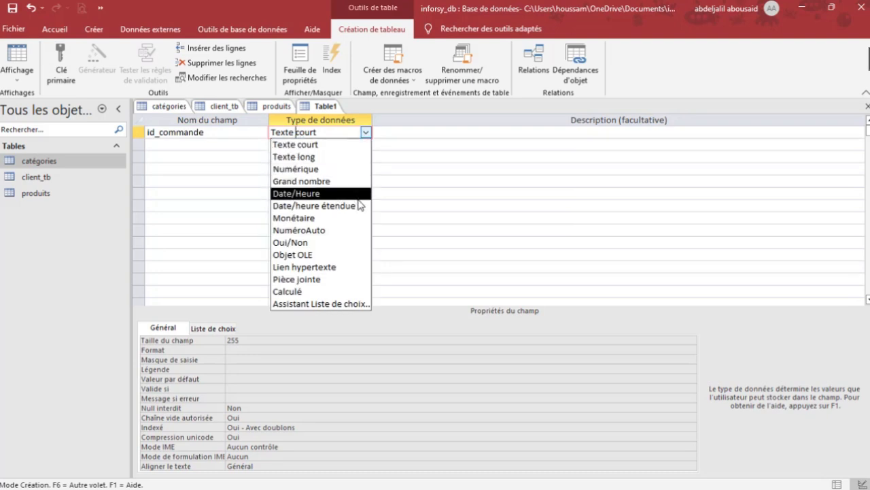
{"action": "left_click", "coordinate": [318, 231]}
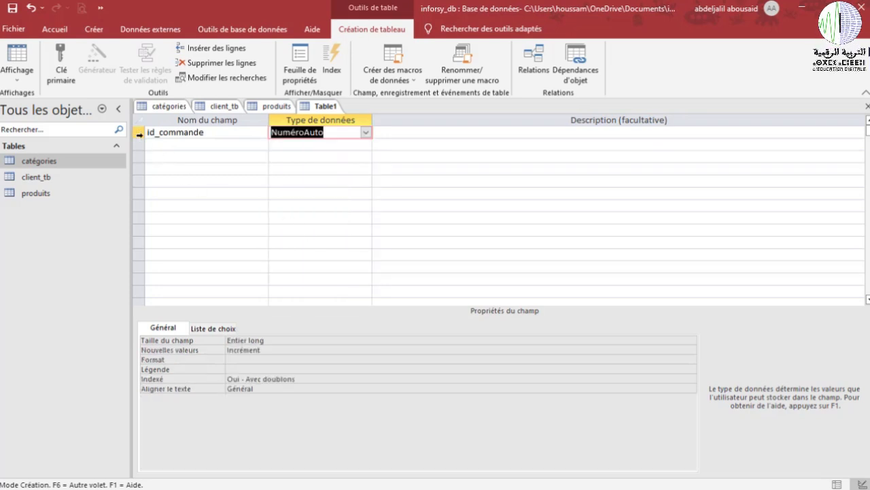
{"action": "left_click", "coordinate": [139, 134]}
{"action": "left_click", "coordinate": [63, 70]}
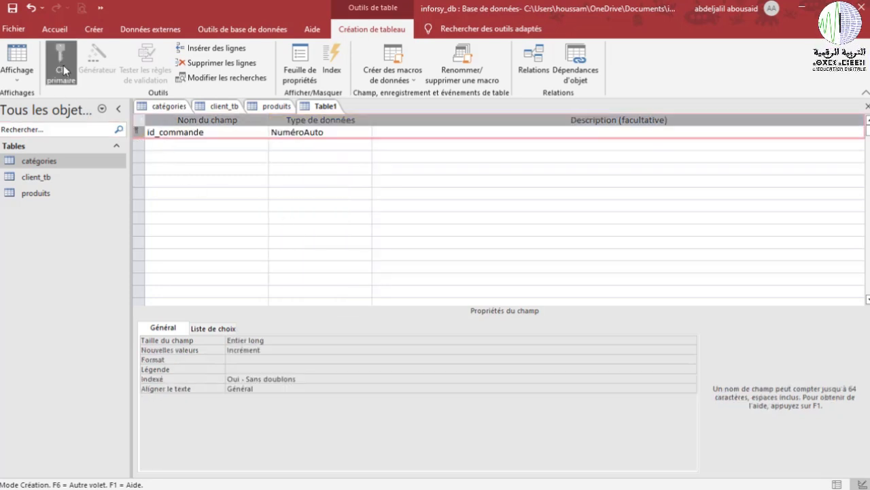
Add a second field named date_commande with the data type Date/heure étendue to the order table
{"action": "left_click", "coordinate": [189, 146]}
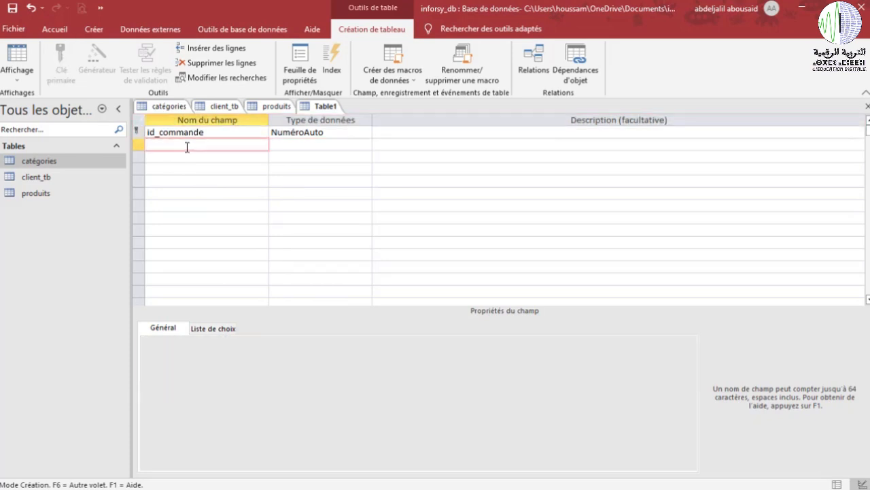
{"action": "type", "text": "date_commande"}
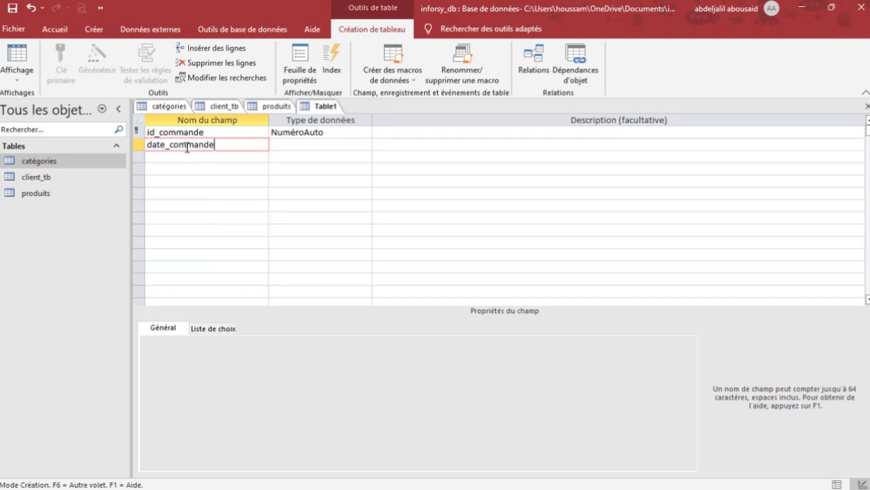
{"action": "left_click", "coordinate": [291, 145]}
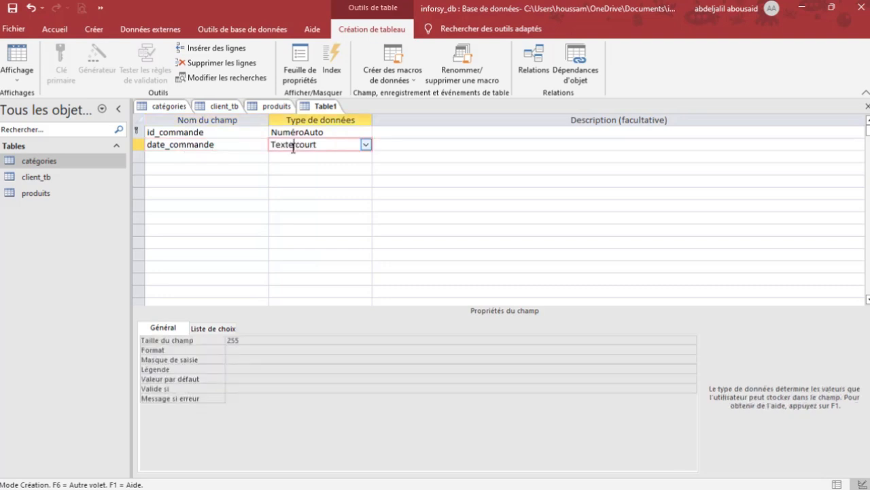
{"action": "left_click", "coordinate": [365, 144]}
{"action": "left_click", "coordinate": [345, 219]}
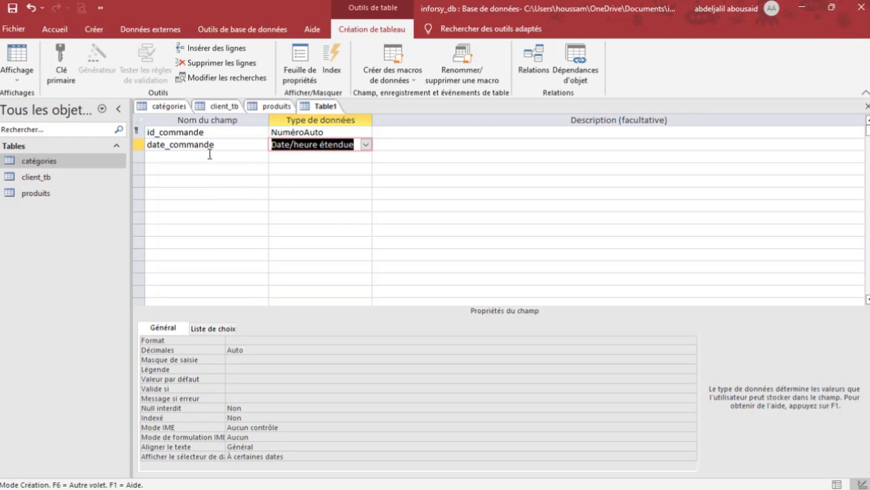
Add a third field named id_client with the data type Numérique to the order table
{"action": "left_click", "coordinate": [179, 156]}
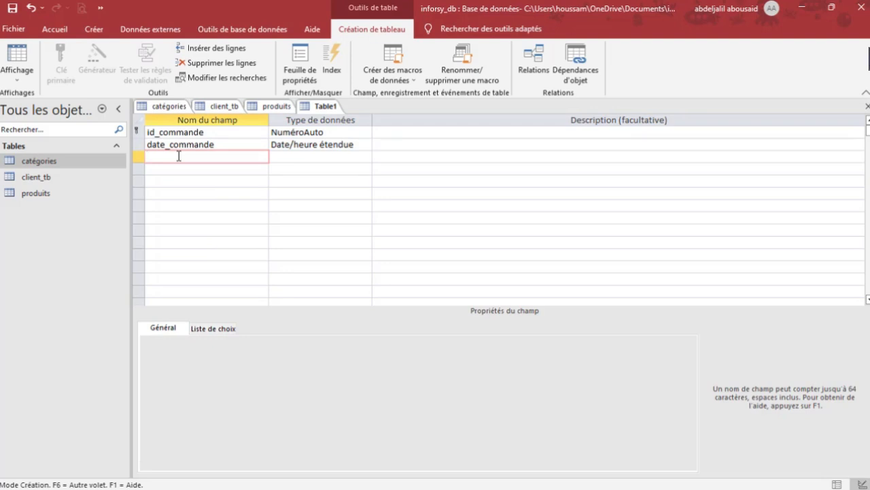
{"action": "type", "text": "id_cl"}
{"action": "type", "text": "ien"}
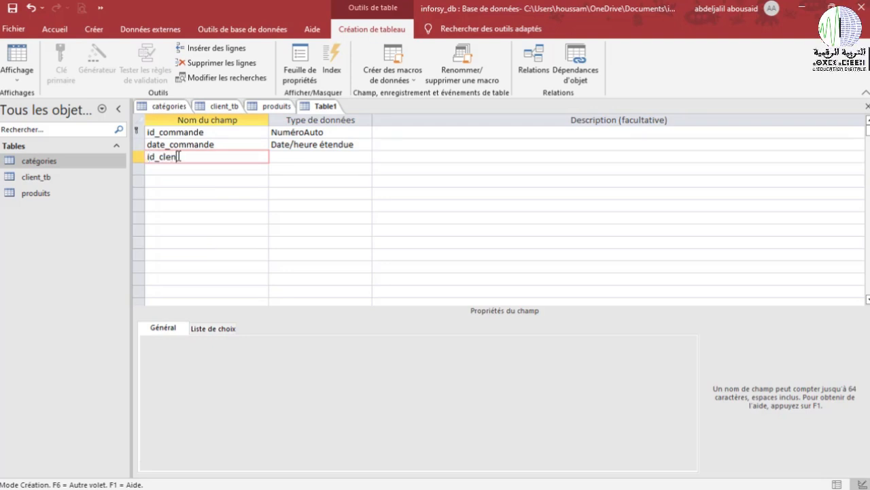
{"action": "key", "text": "BackSpace"}
{"action": "key", "text": "BackSpace"}
{"action": "key", "text": "BackSpace"}
{"action": "type", "text": "ient"}
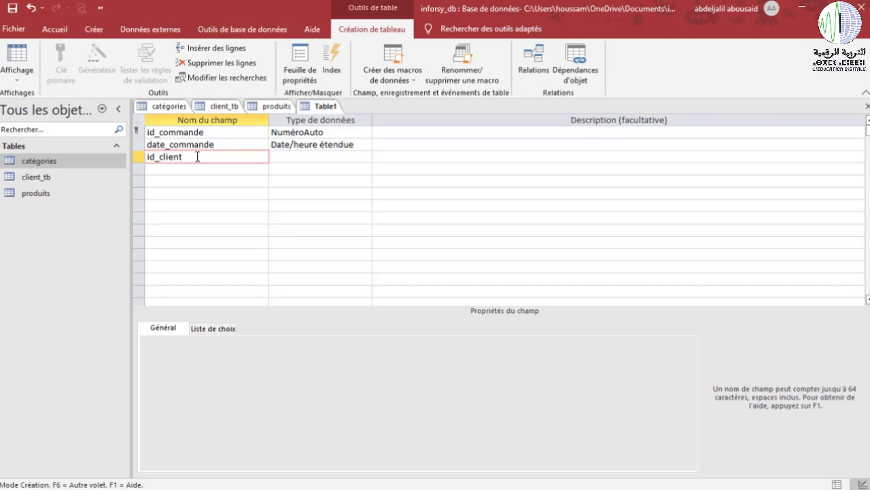
{"action": "left_click", "coordinate": [293, 158]}
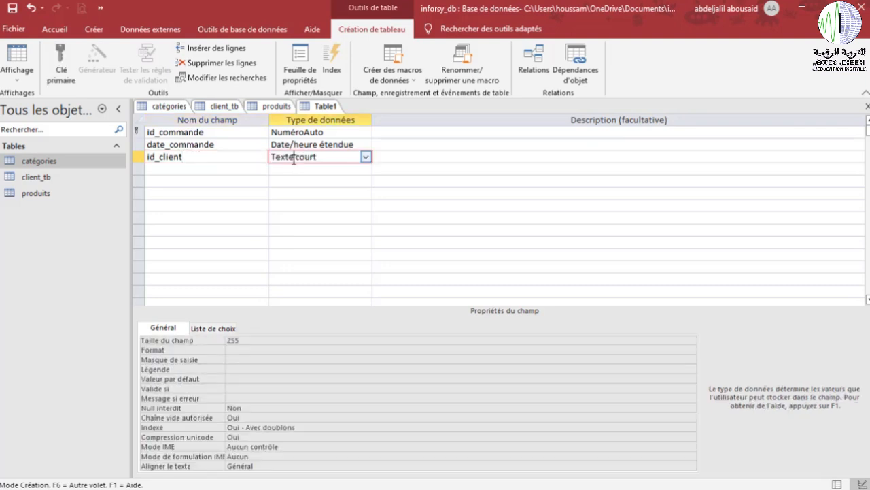
{"action": "left_click", "coordinate": [367, 157]}
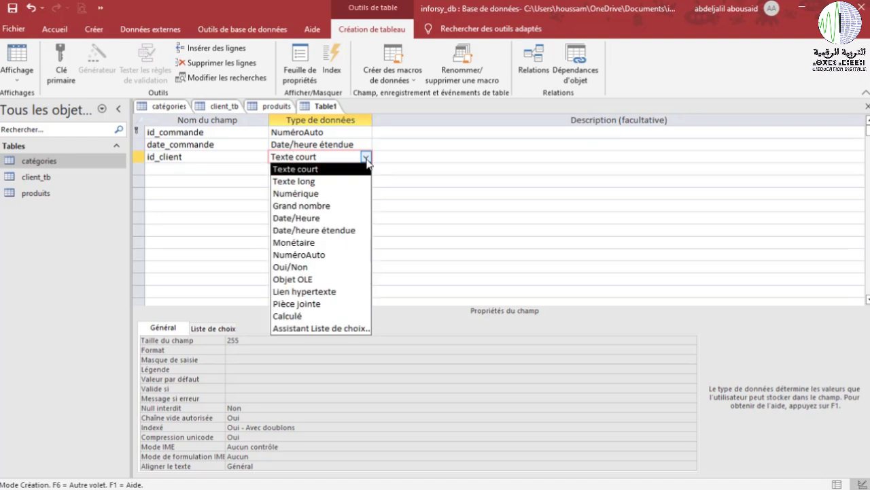
{"action": "left_click", "coordinate": [315, 193]}
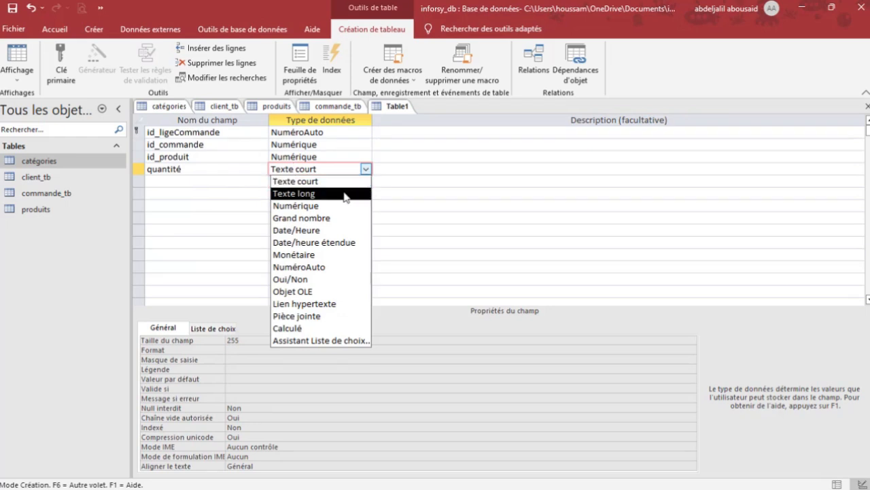
Set the quantité field's data type to Numérique and save the order-line table under the name ligne_commande_tb
{"action": "left_click", "coordinate": [331, 206]}
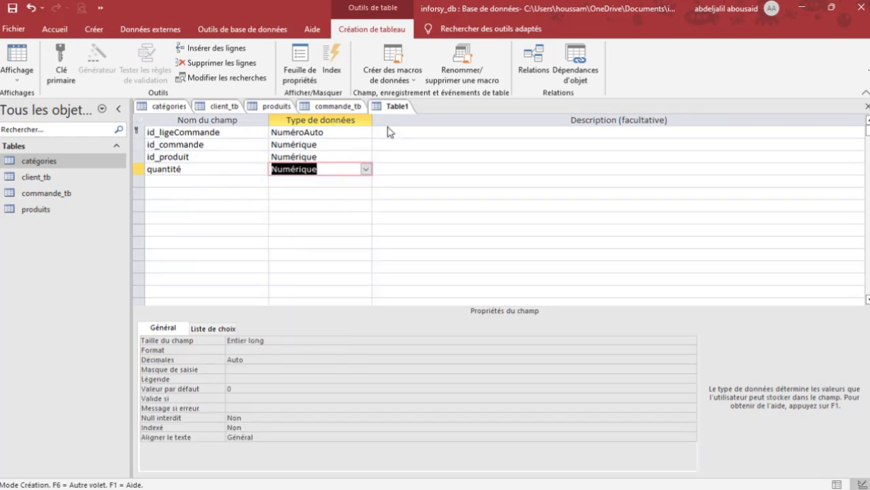
{"action": "right_click", "coordinate": [399, 108]}
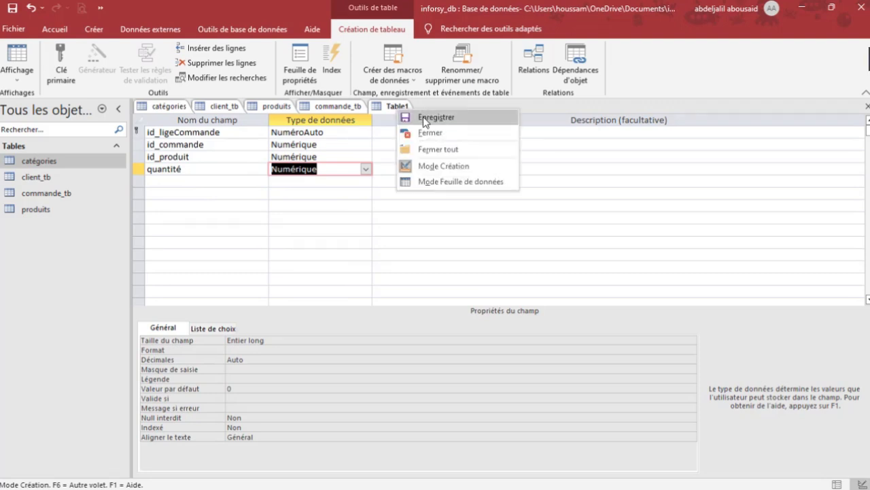
{"action": "left_click", "coordinate": [423, 117]}
{"action": "left_click", "coordinate": [398, 174]}
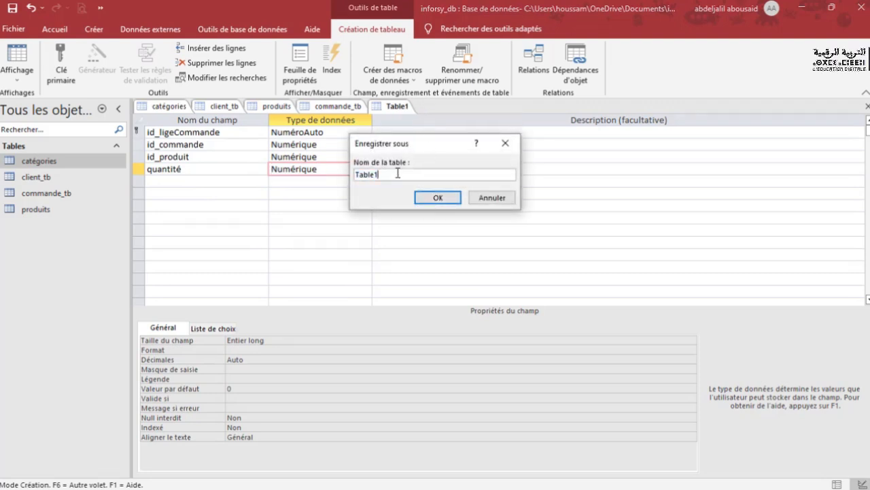
{"action": "key", "text": "BackSpace"}
{"action": "key", "text": "BackSpace"}
{"action": "key", "text": "BackSpace"}
{"action": "key", "text": "BackSpace"}
{"action": "key", "text": "BackSpace"}
{"action": "key", "text": "BackSpace"}
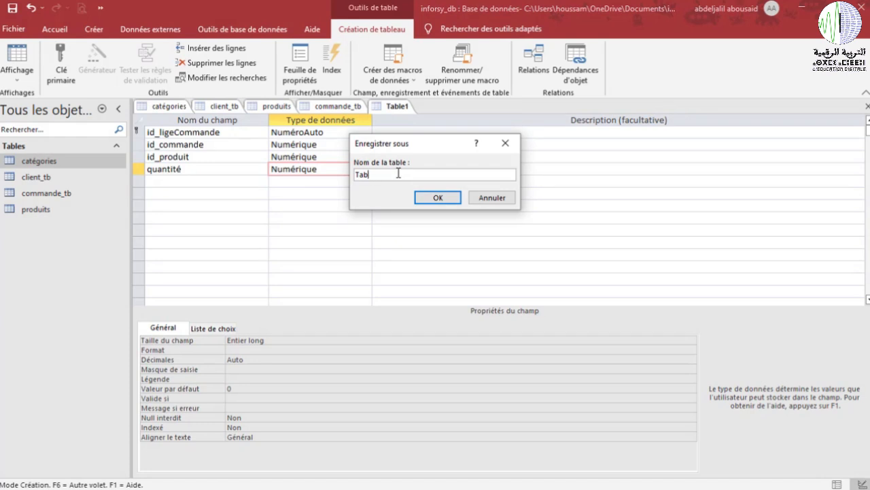
{"action": "type", "text": "lien"}
{"action": "key", "text": "BackSpace"}
{"action": "key", "text": "BackSpace"}
{"action": "key", "text": "BackSpace"}
{"action": "type", "text": "igne_commande_tb"}
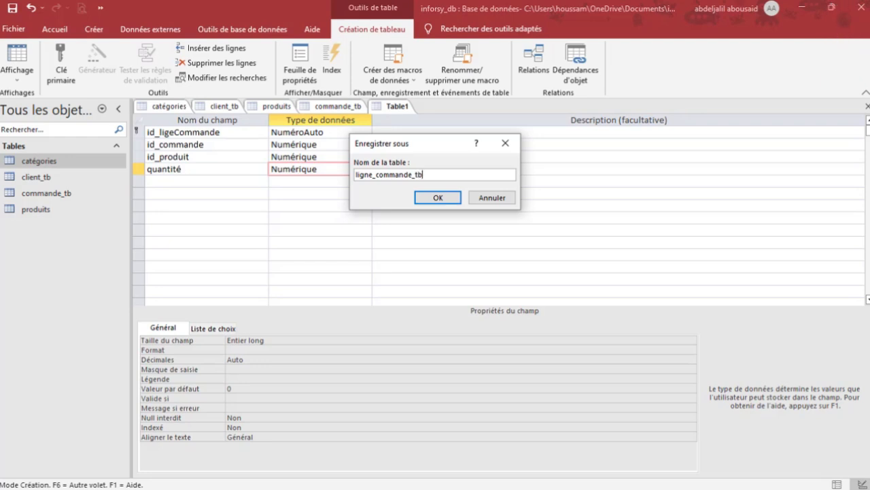
{"action": "left_click", "coordinate": [427, 201]}
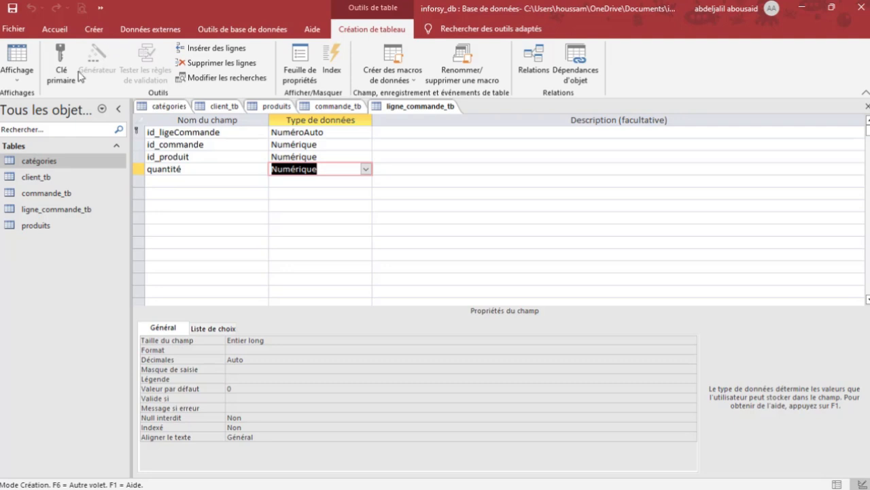
Close all five open tables: ligne_commande_tb, commande_tb, produits, client_tb and catégories
{"action": "left_click", "coordinate": [233, 31]}
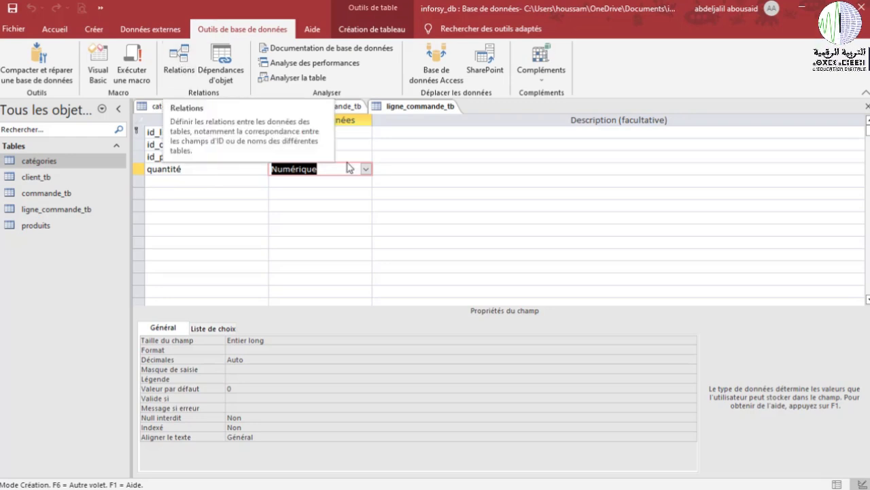
{"action": "right_click", "coordinate": [424, 107]}
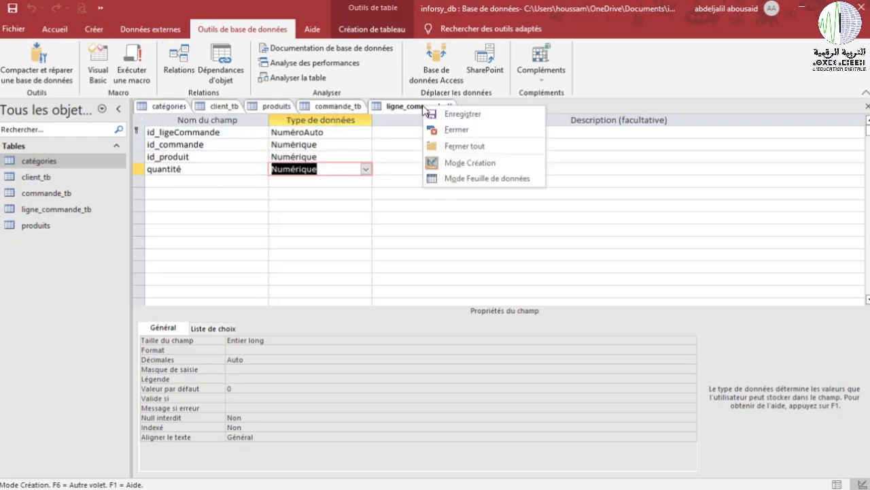
{"action": "left_click", "coordinate": [467, 130]}
{"action": "right_click", "coordinate": [338, 108]}
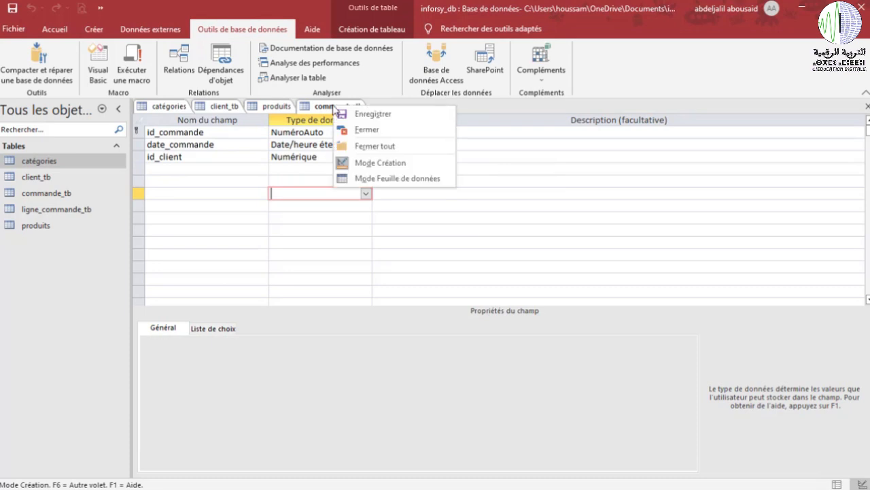
{"action": "left_click", "coordinate": [376, 138]}
{"action": "right_click", "coordinate": [258, 110]}
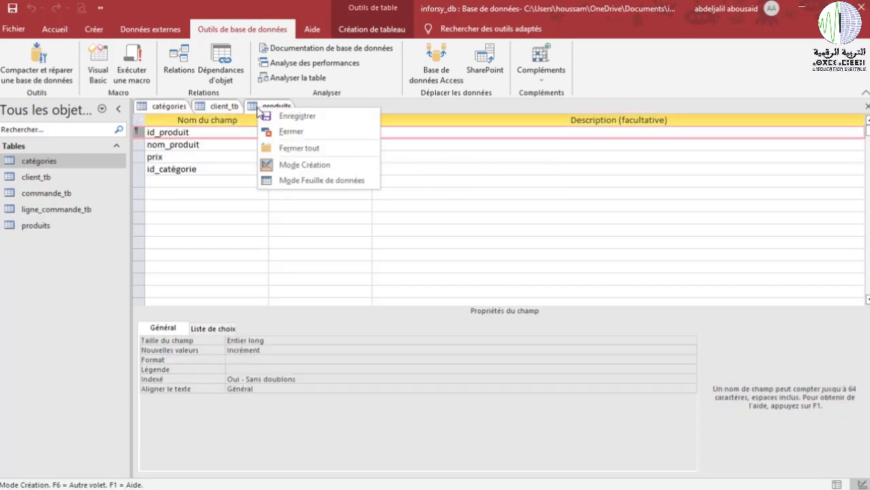
{"action": "left_click", "coordinate": [291, 132]}
{"action": "right_click", "coordinate": [219, 108]}
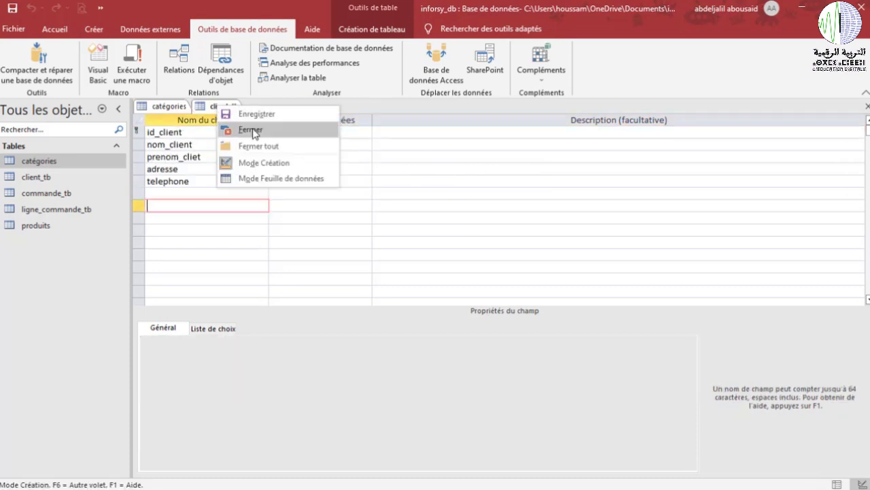
{"action": "left_click", "coordinate": [250, 131]}
{"action": "right_click", "coordinate": [174, 113]}
{"action": "left_click", "coordinate": [224, 135]}
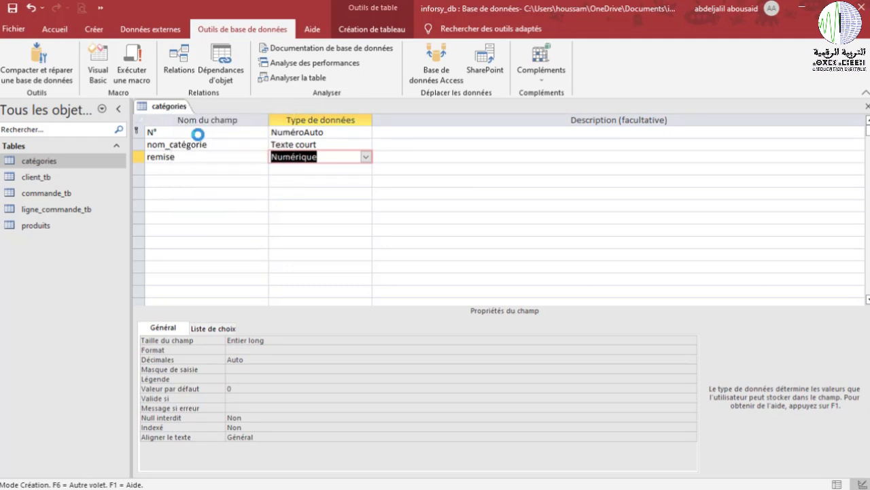
{"action": "left_click", "coordinate": [364, 287]}
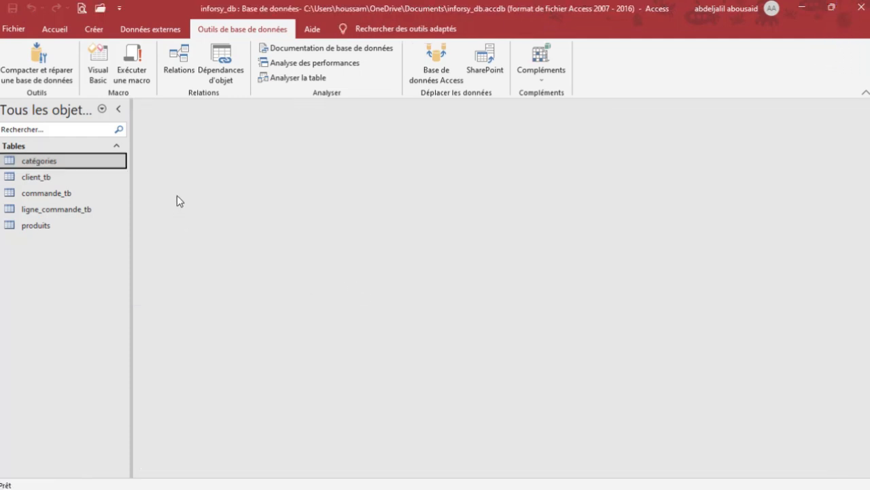